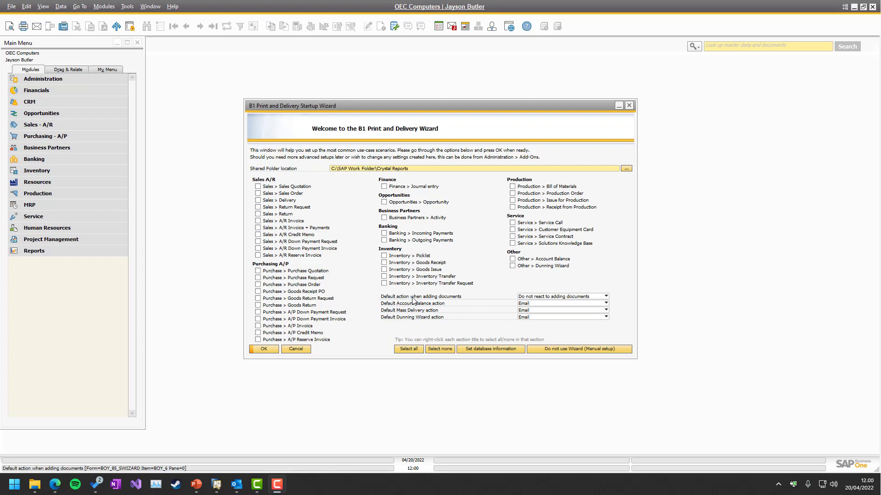
- Mark Sales > Sales Order in the startup wizard, and dismiss the wizard without applying it
click(277, 194)
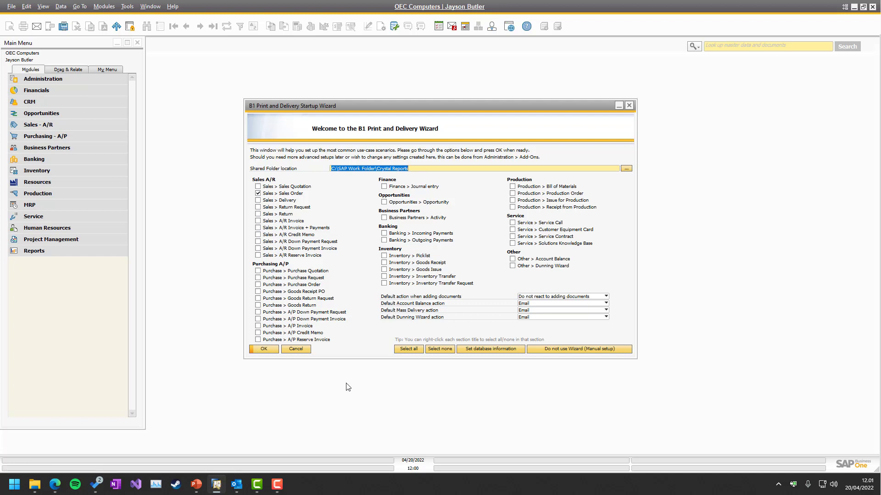
click(295, 349)
- Open the database information settings of B1 Print and Delivery in the B1 Usability Package module configuration
click(62, 82)
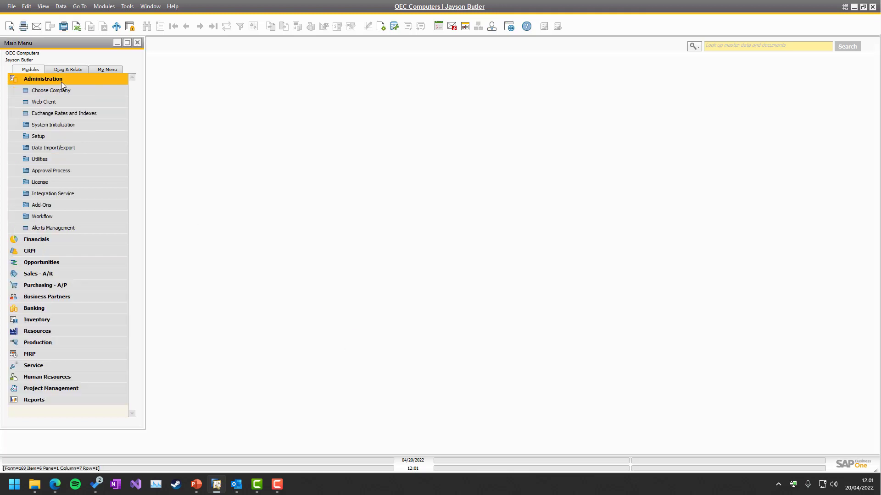
click(47, 205)
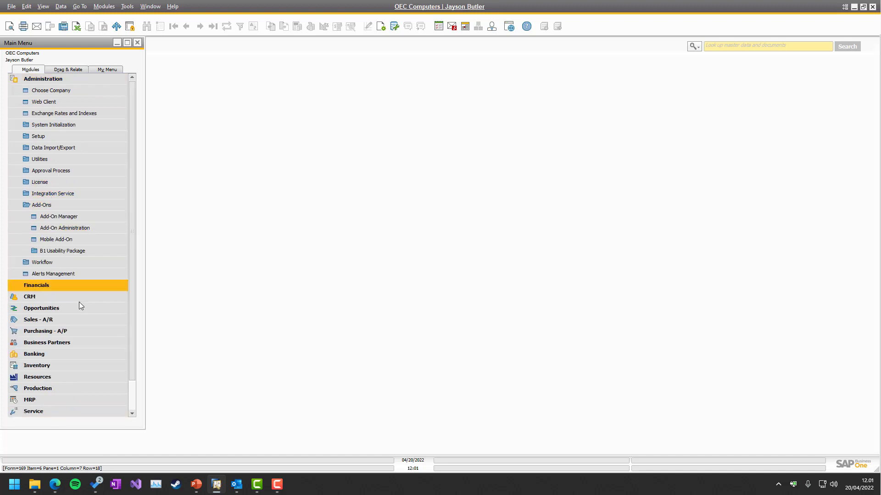
click(46, 250)
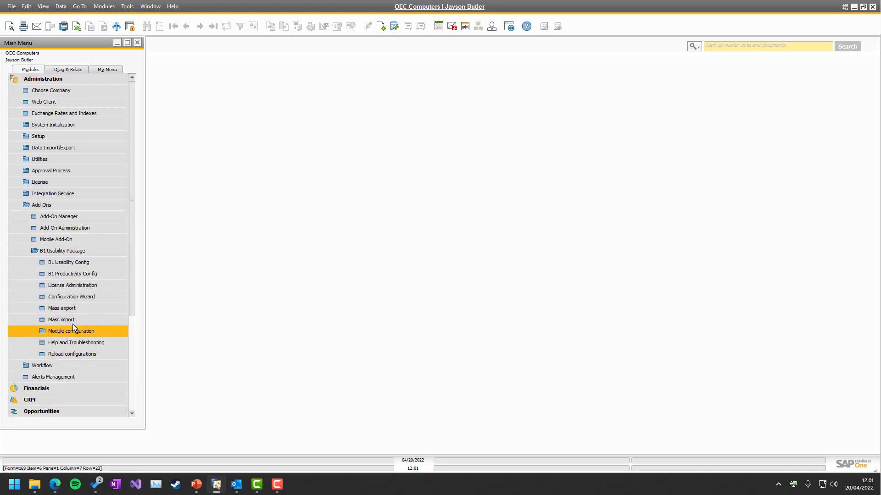
click(58, 332)
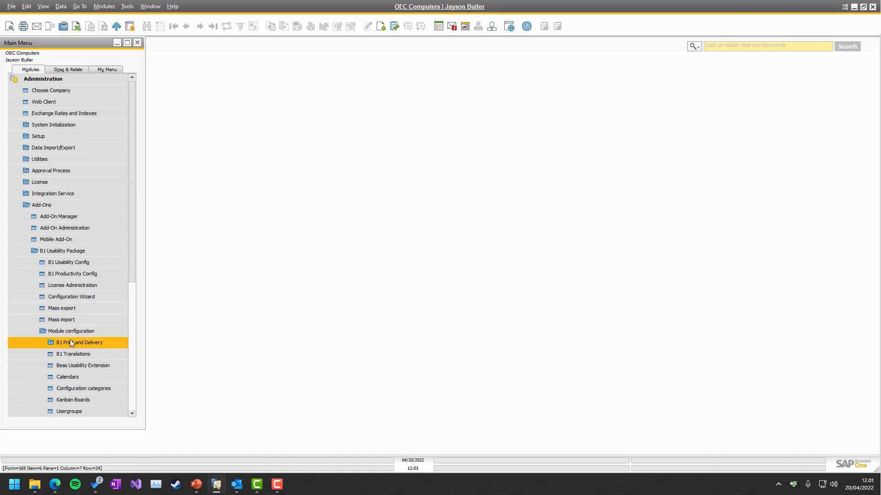
click(70, 340)
scroll(131, 283, down, 2)
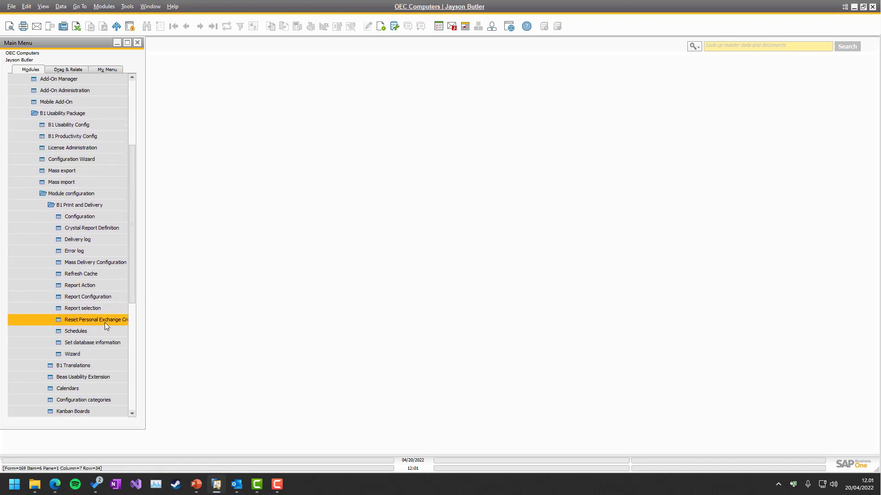
scroll(105, 323, down, 1)
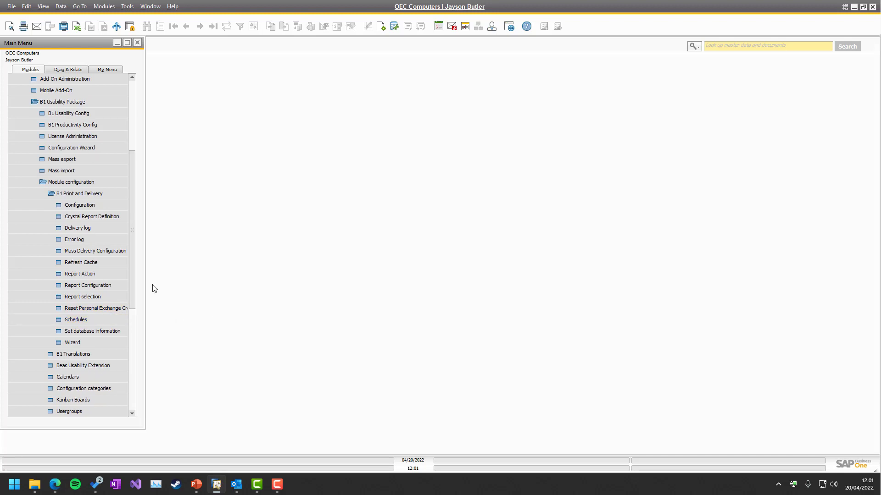
click(93, 332)
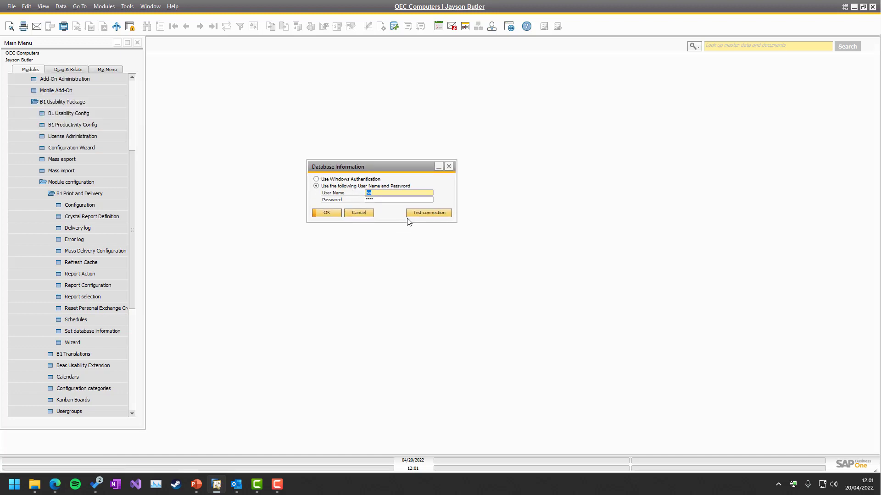
- Test the database connection and close the database information without changing it
click(409, 215)
click(351, 252)
click(359, 213)
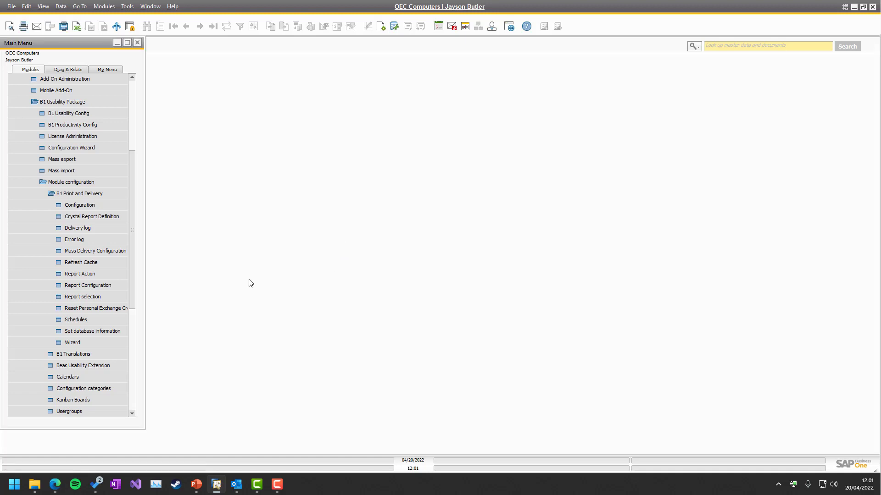
- Open Mass Delivery Configuration, look through the list of all existing configurations, and close it without choosing one
click(102, 255)
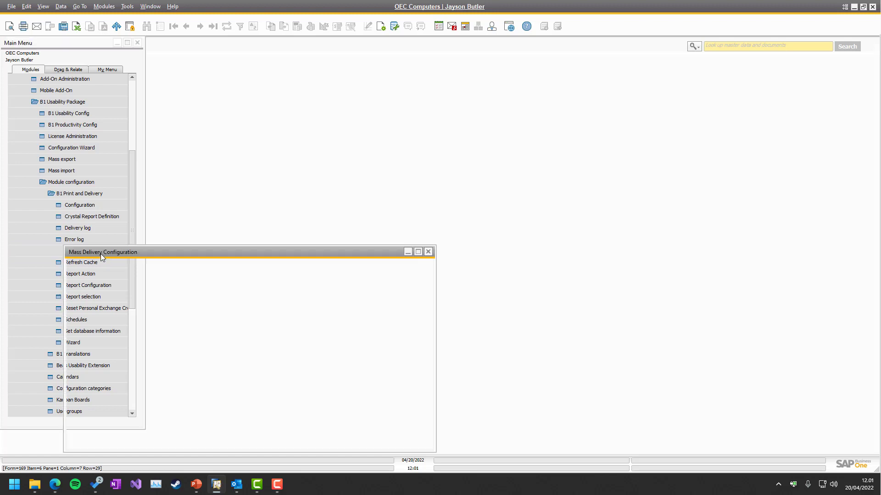
drag(486, 231, 372, 189)
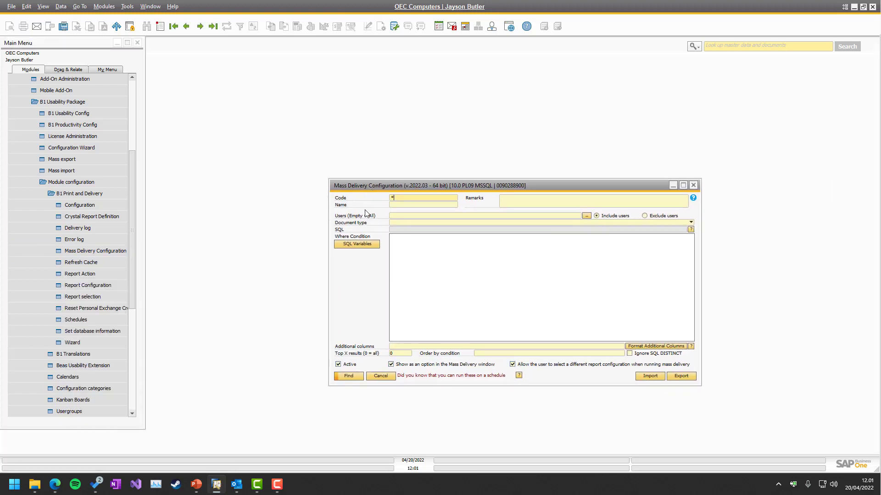
key(Tab)
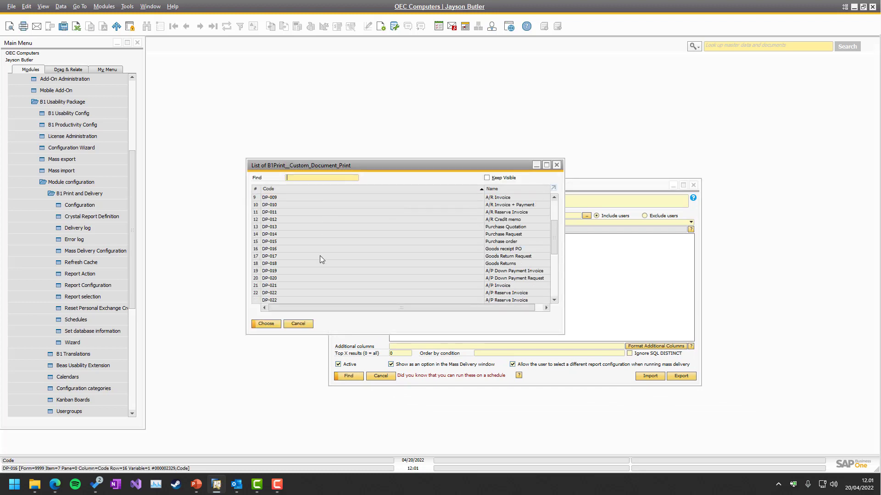
scroll(320, 261, down, 1)
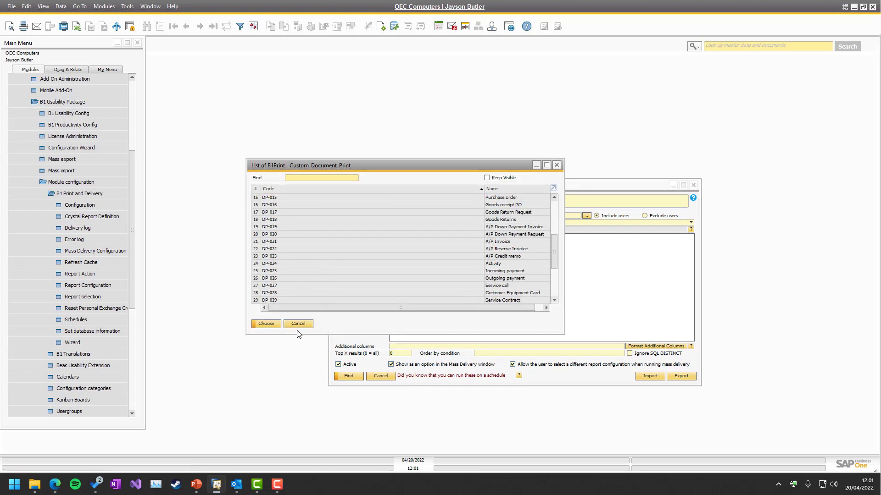
click(296, 325)
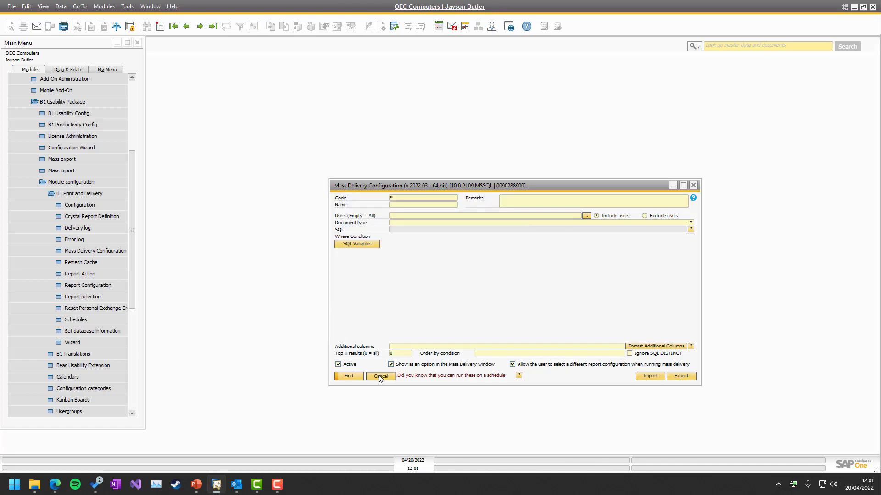
click(381, 377)
- Open the Sales Order form, bring up an existing order, and hide the side pane with the user-defined fields
click(53, 102)
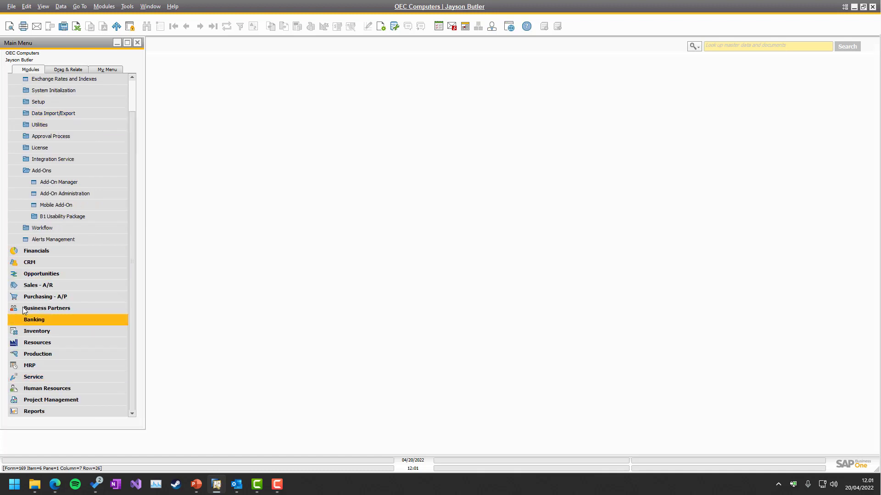
click(35, 285)
click(54, 160)
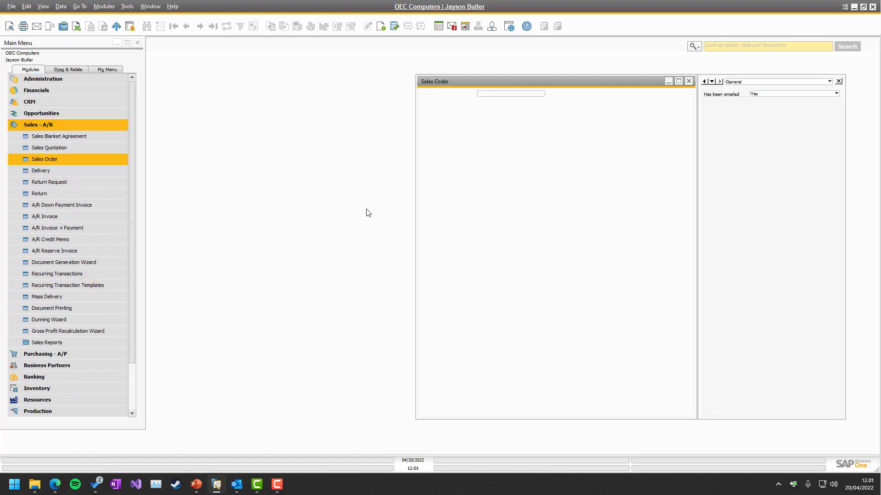
key(ctrl+Page_Up)
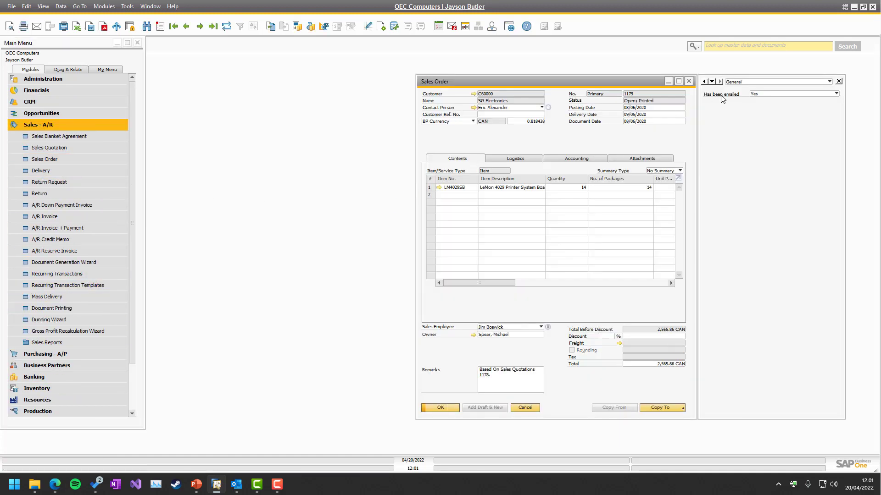
click(838, 82)
- Examine the context actions available for the open sales order
right_click(542, 131)
mouse_move(594, 197)
key(Escape)
key(Escape)
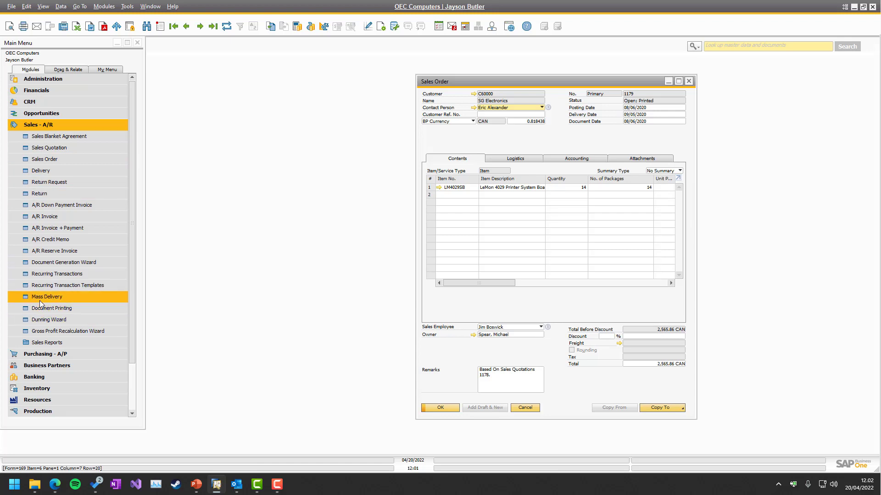
- View the Mass Delivery window of the sales module, and close both it and the sales order
click(41, 298)
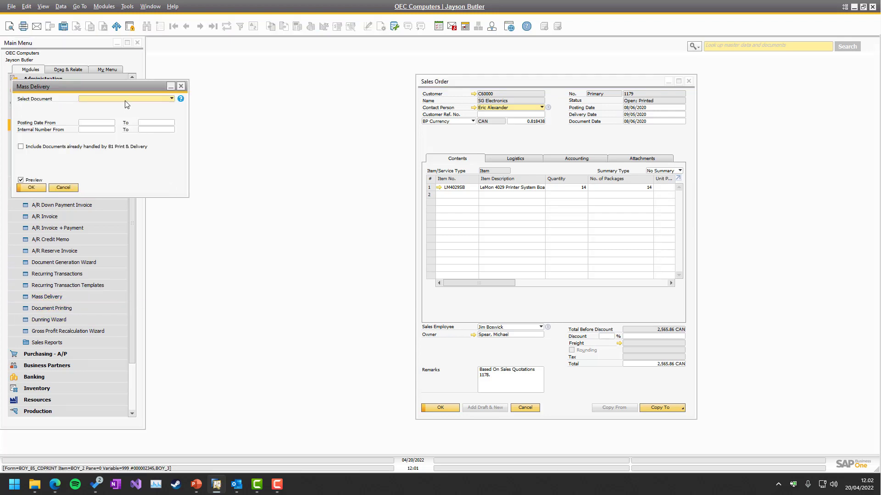
key(Escape)
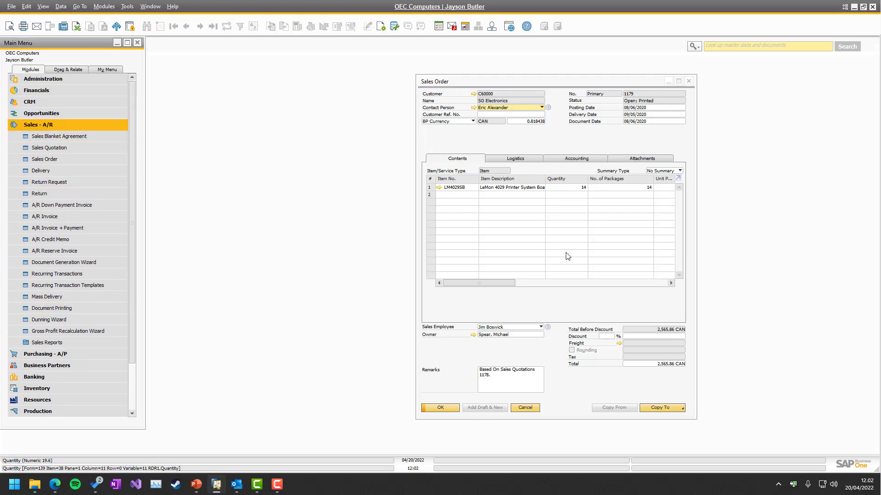
click(525, 408)
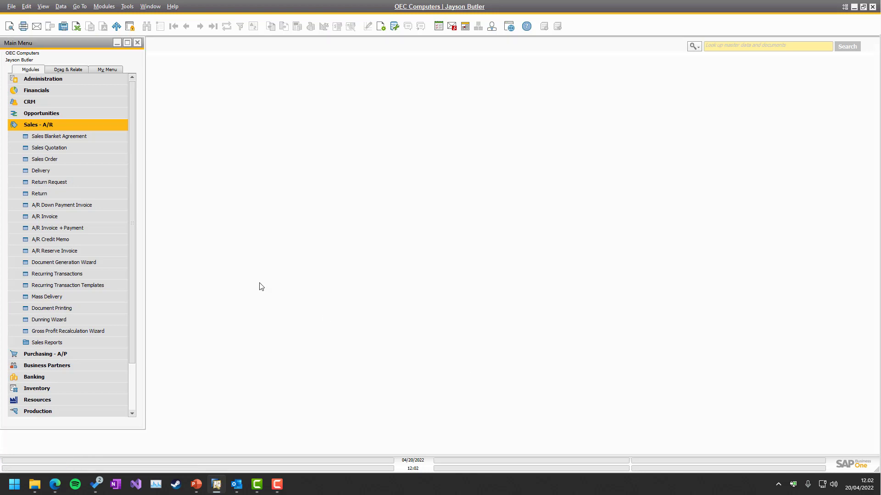
- Open Report Configuration for B1 Print and Delivery in the B1 Usability Package module configuration
click(39, 78)
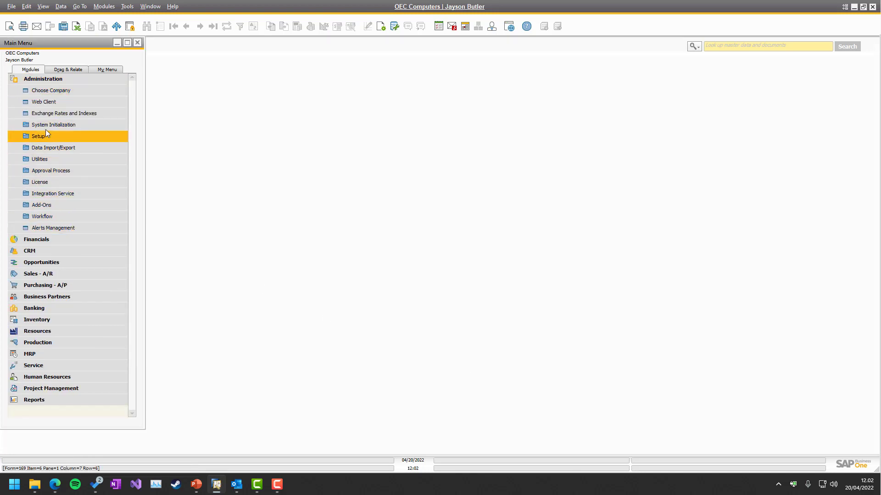
click(43, 205)
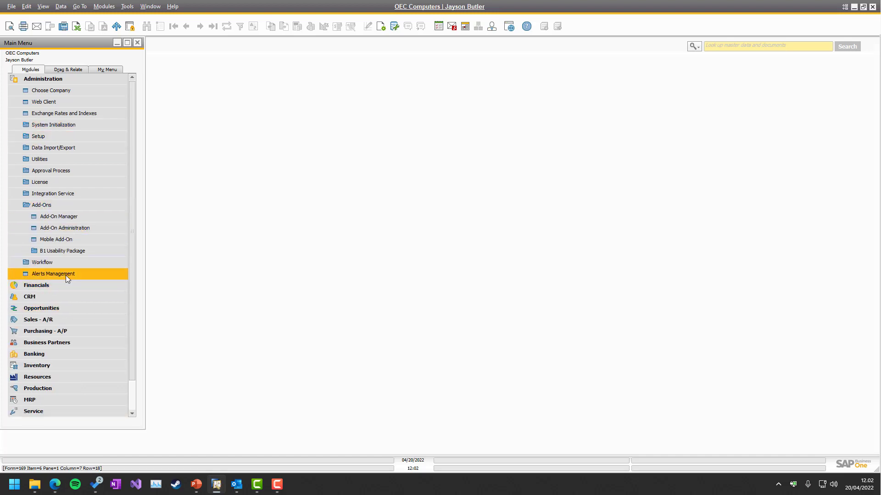
click(45, 252)
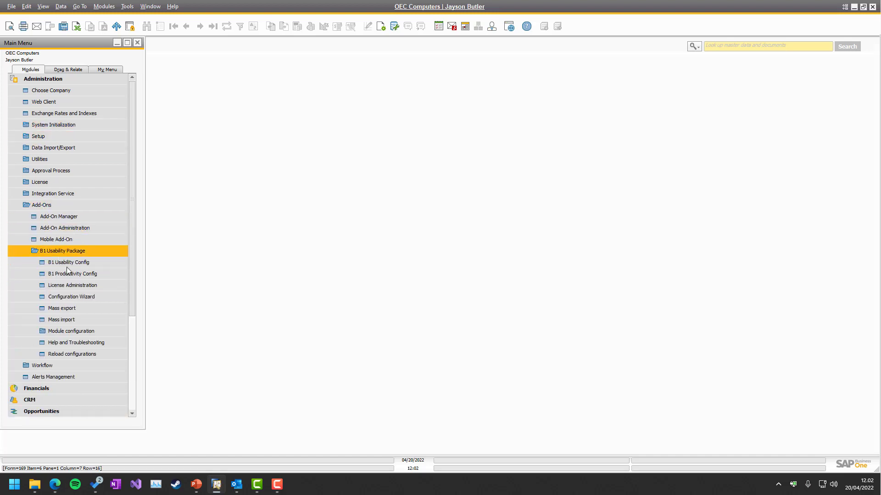
click(52, 331)
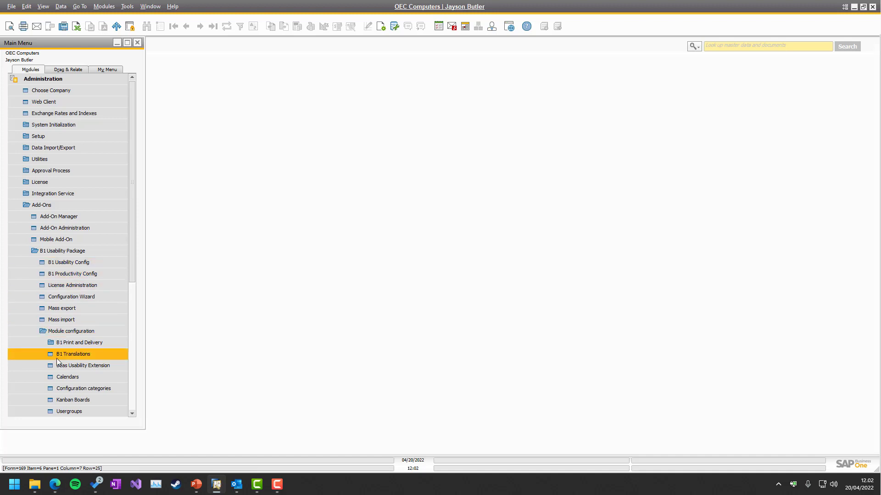
scroll(64, 349, down, 1)
click(69, 320)
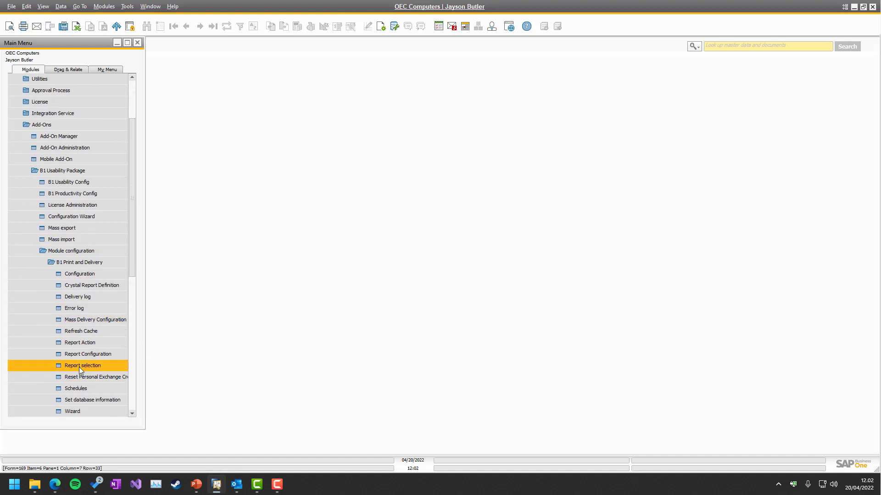
click(81, 352)
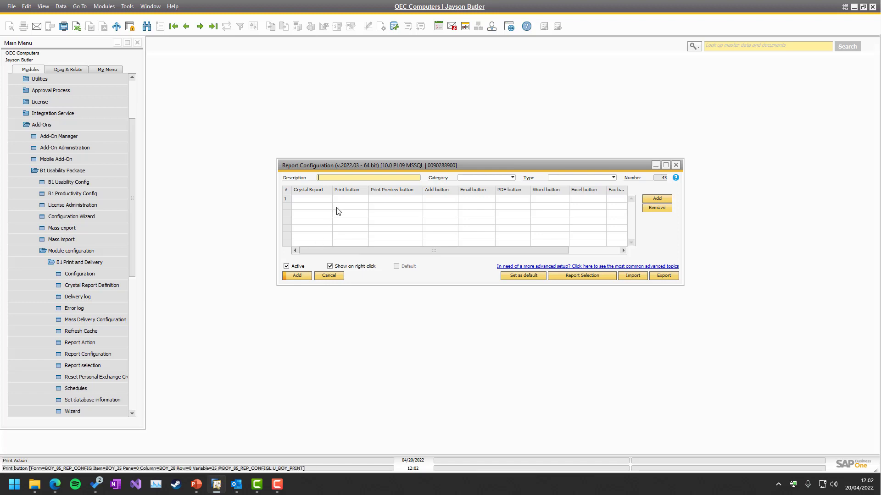
- Describe the new report configuration as Sales Order, with category Sales and type Sales Order (139)
text(Sales Order)
click(494, 178)
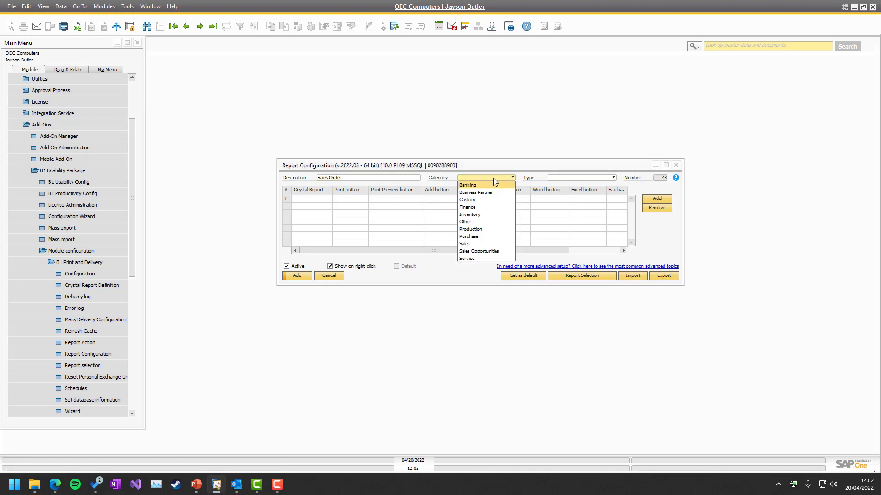
click(487, 244)
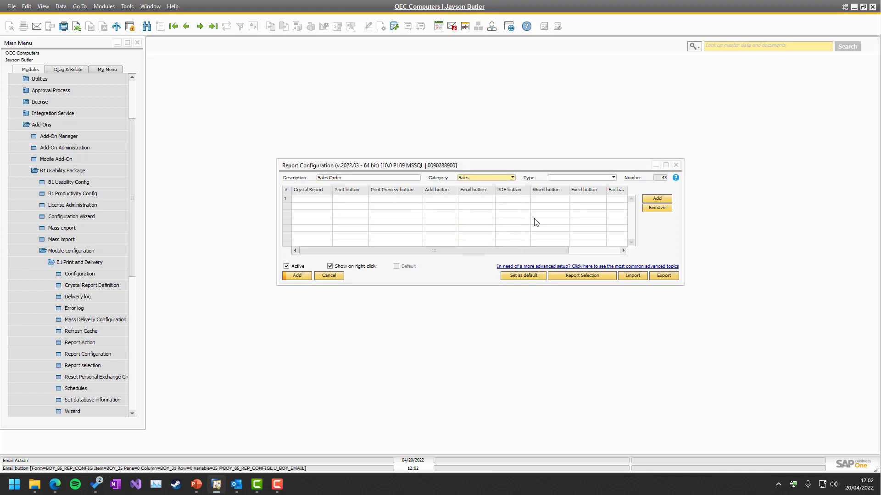
click(573, 180)
click(596, 203)
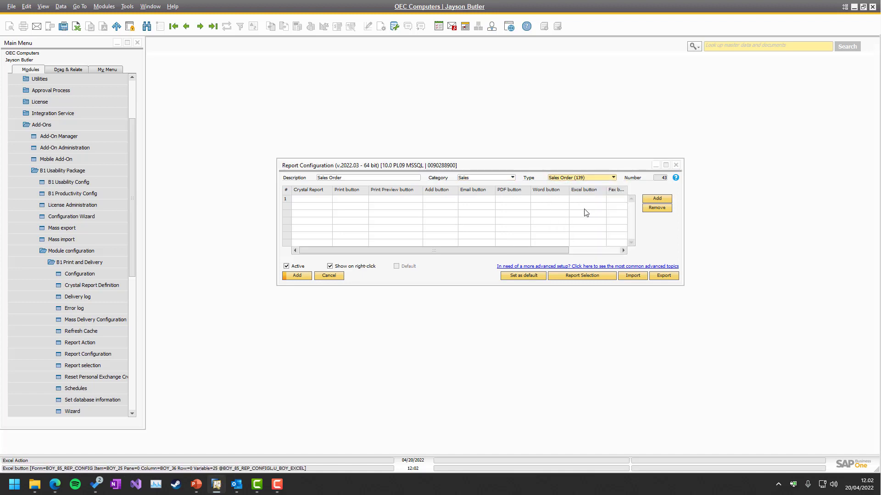
- Start a new Crystal Report definition for the configuration's first row, with code CR-001 and name Documents
click(315, 201)
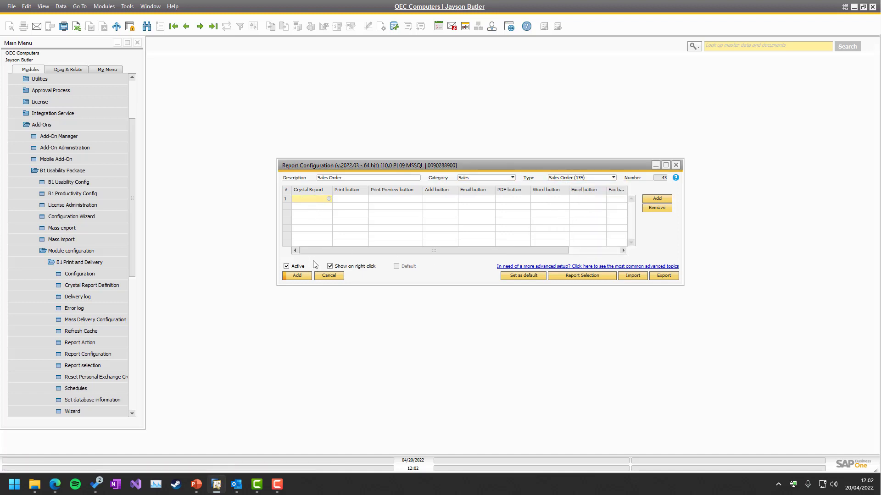
key(Tab)
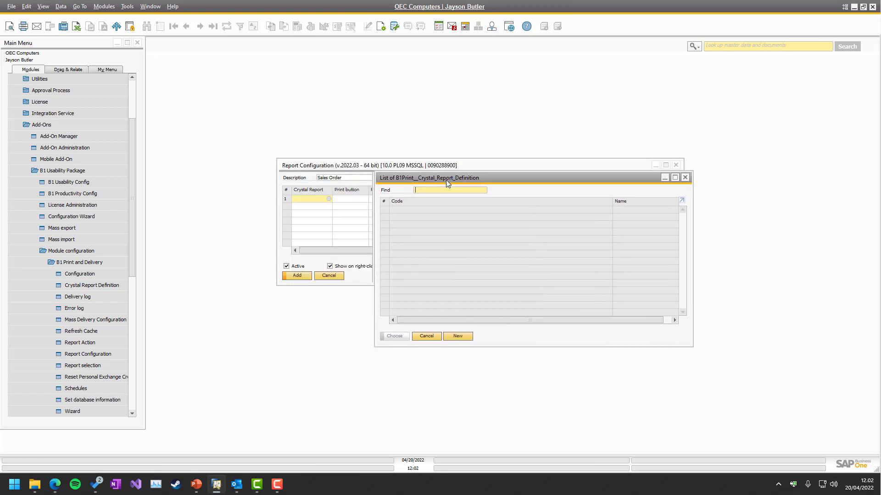
click(456, 337)
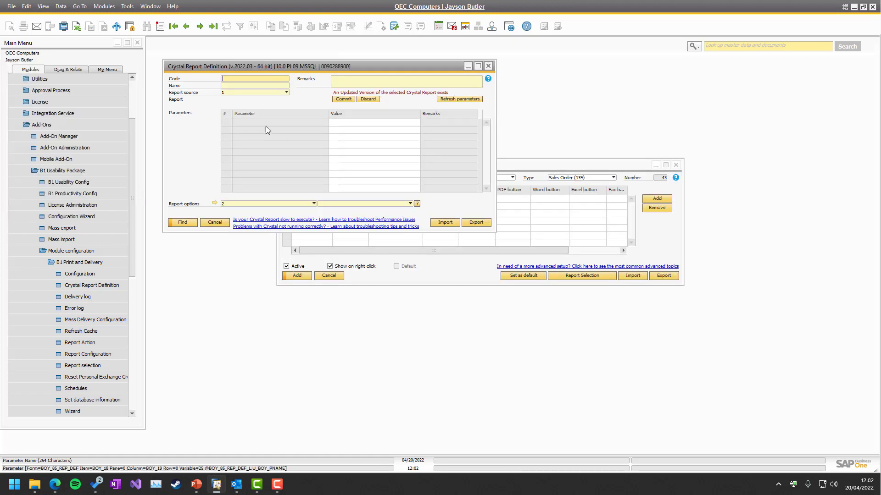
drag(250, 65, 524, 222)
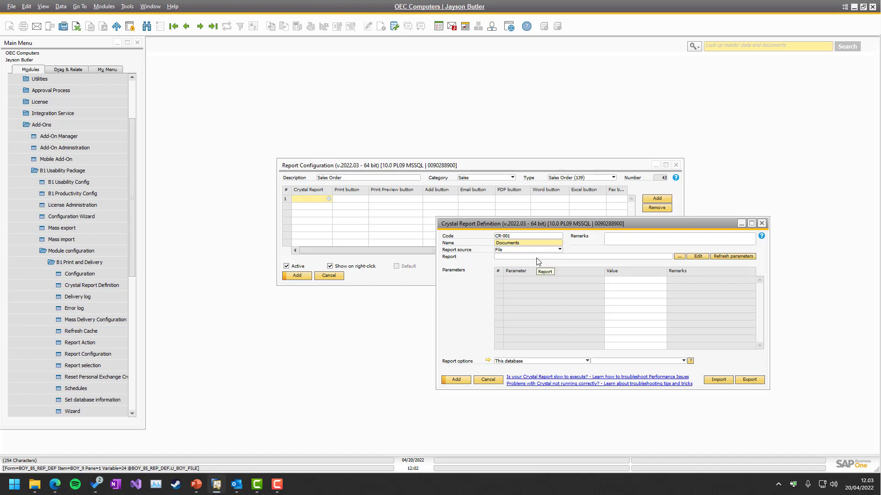
- Load Documents.rpt from the Crystal Reports folder as the definition's report file, and add the definition to the configuration row
click(536, 258)
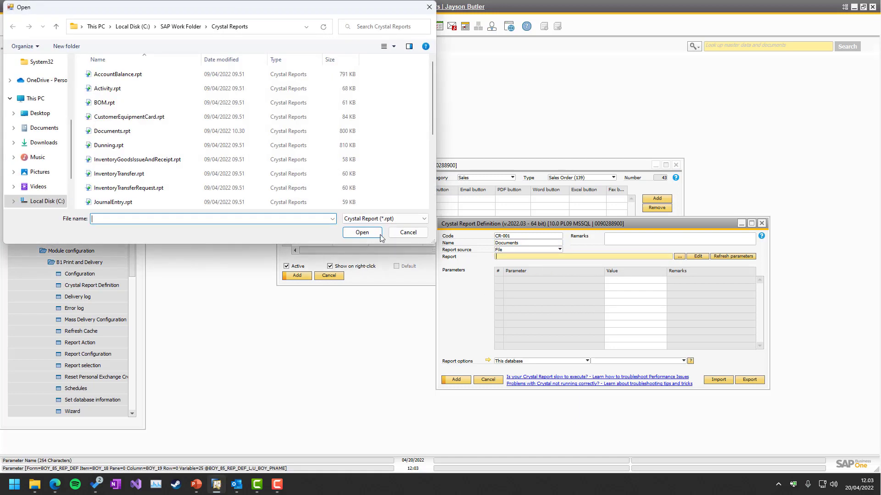
drag(184, 3, 478, 117)
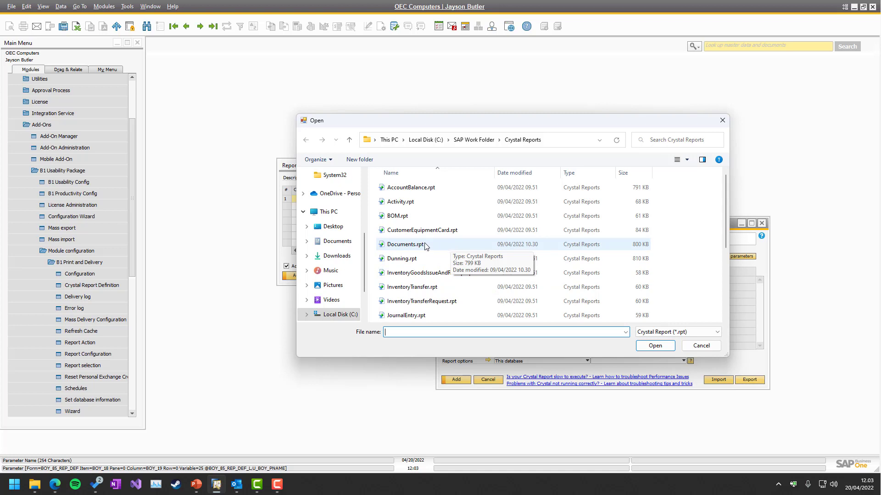
double_click(399, 245)
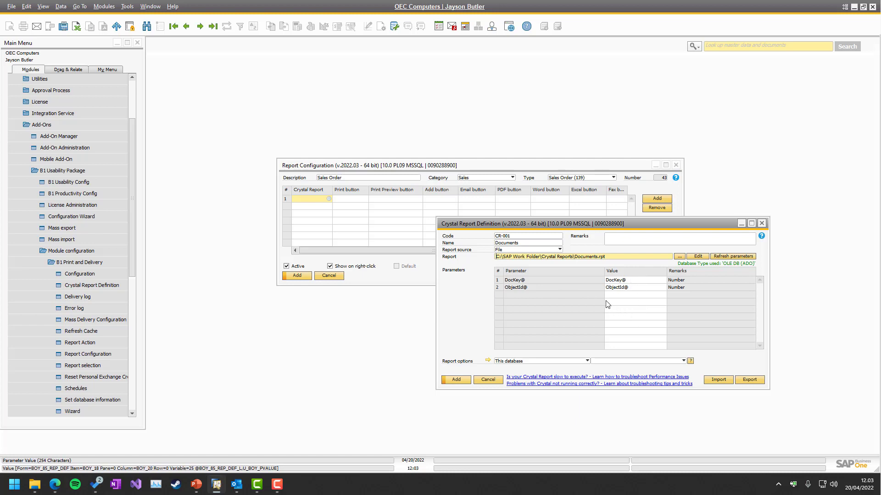
click(457, 380)
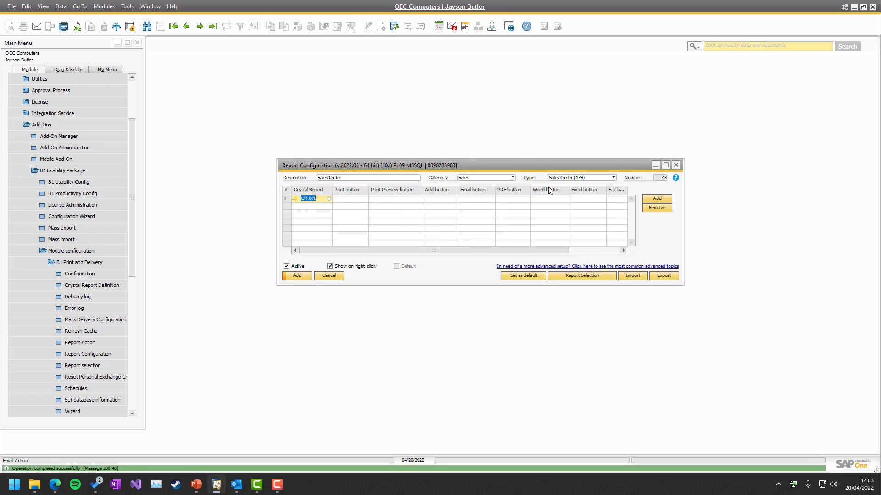
- Create report action RA-001 of type Print Report, named Print, and assign it to the row's Print button
click(339, 198)
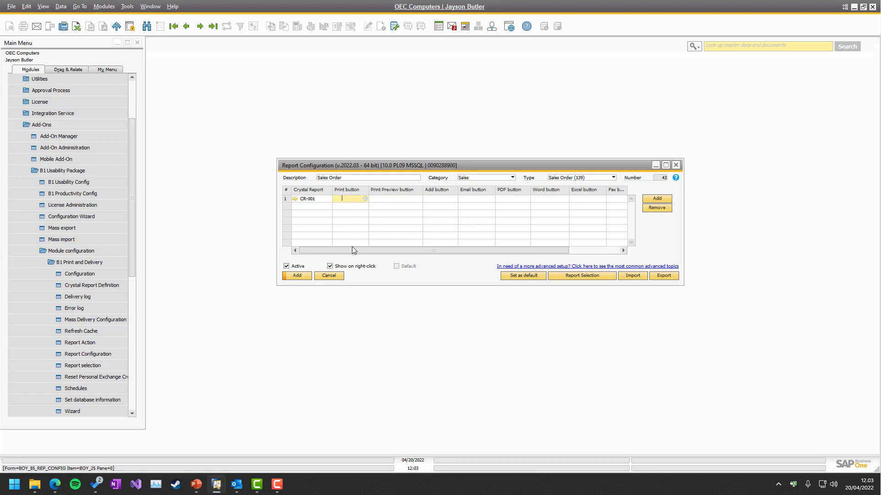
key(Tab)
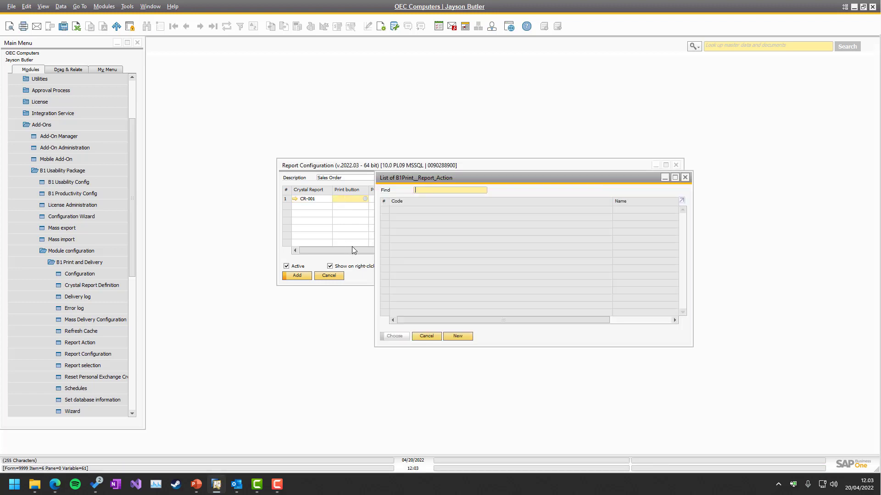
click(458, 337)
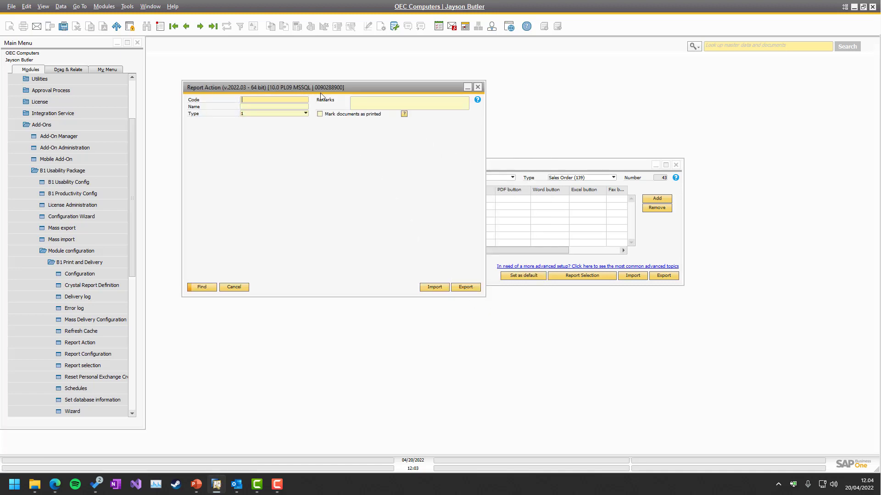
key(ctrl+a)
key(Tab)
drag(302, 86, 596, 176)
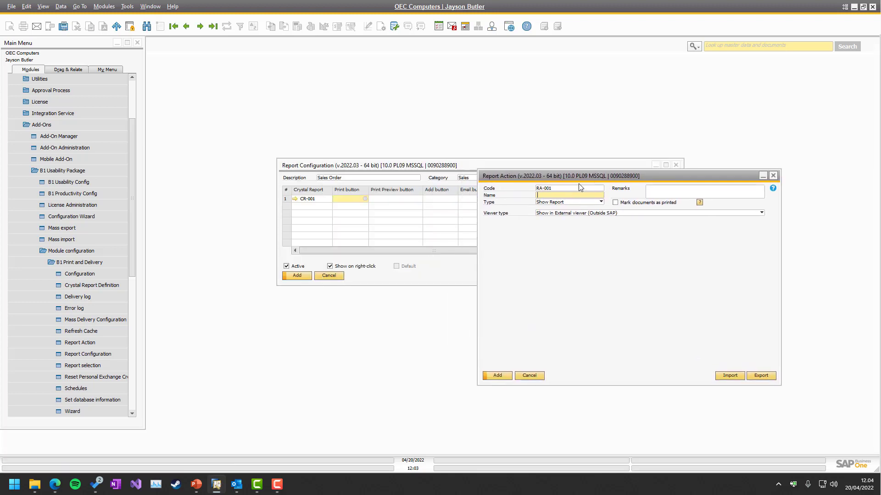
click(549, 203)
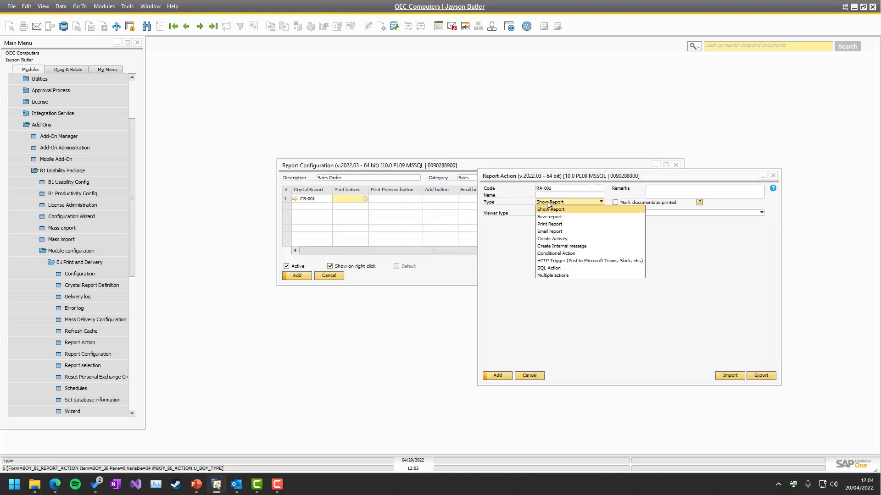
click(546, 224)
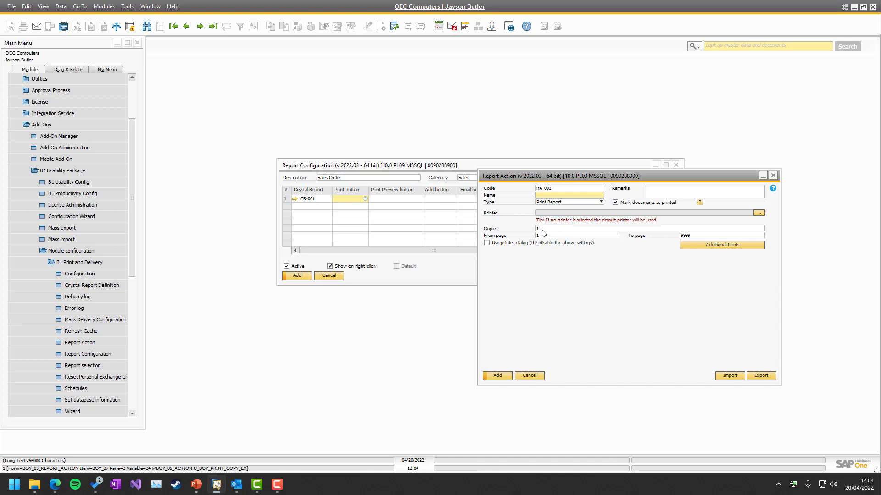
text(PPrint)
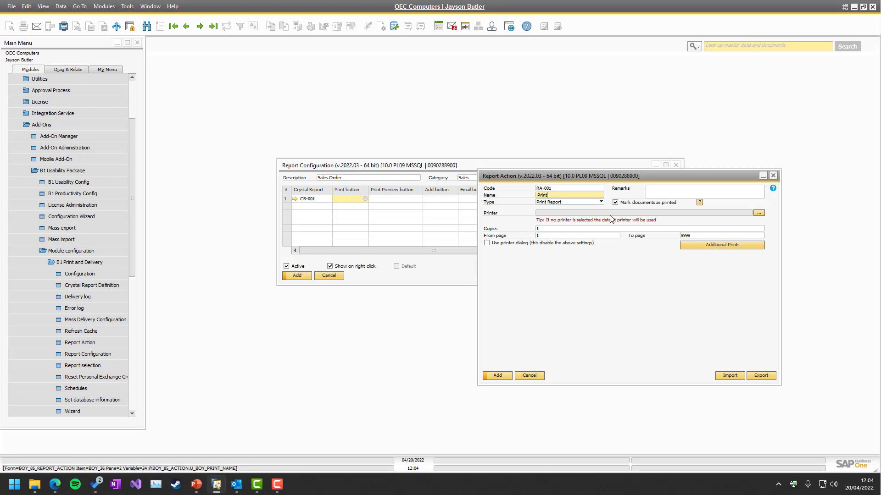
click(497, 376)
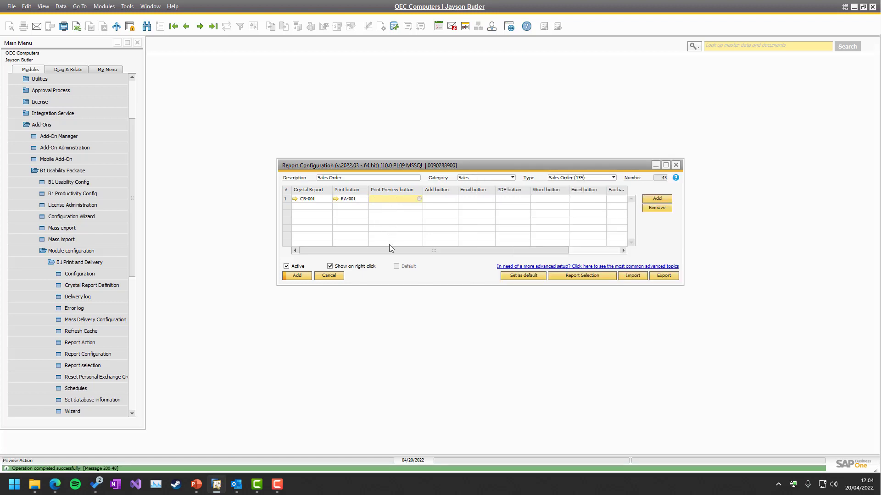
- Create report action RA-002 of type Show Report, named Show, and assign it to the row's Print Preview button
key(Tab)
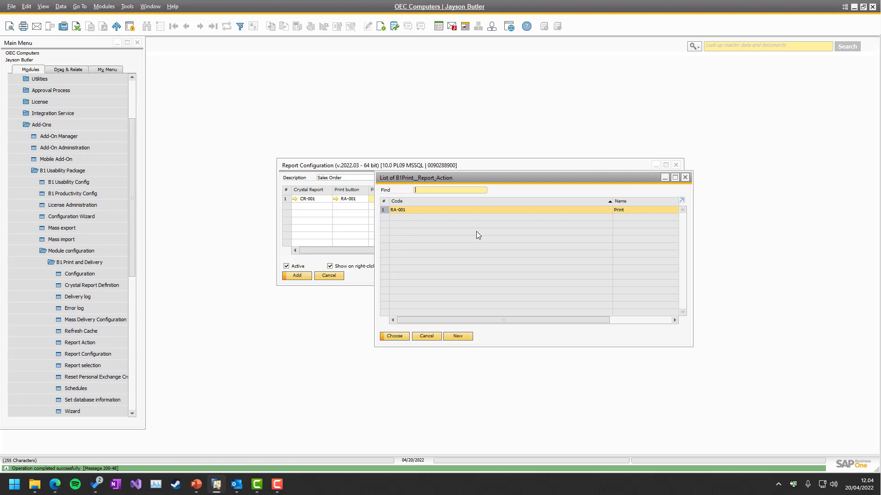
click(458, 337)
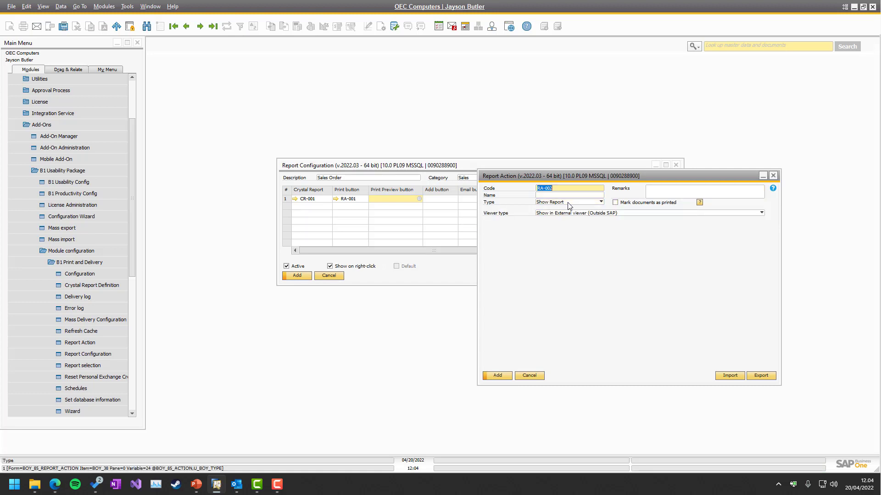
click(568, 202)
click(568, 202)
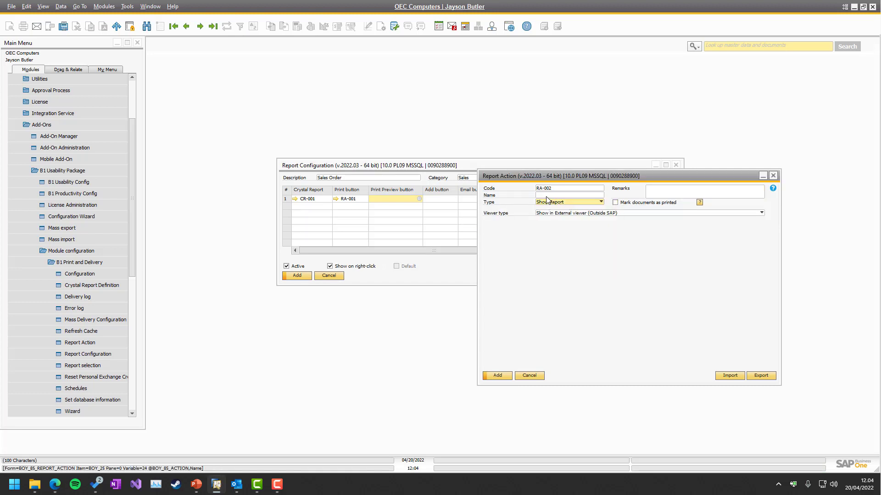
click(551, 195)
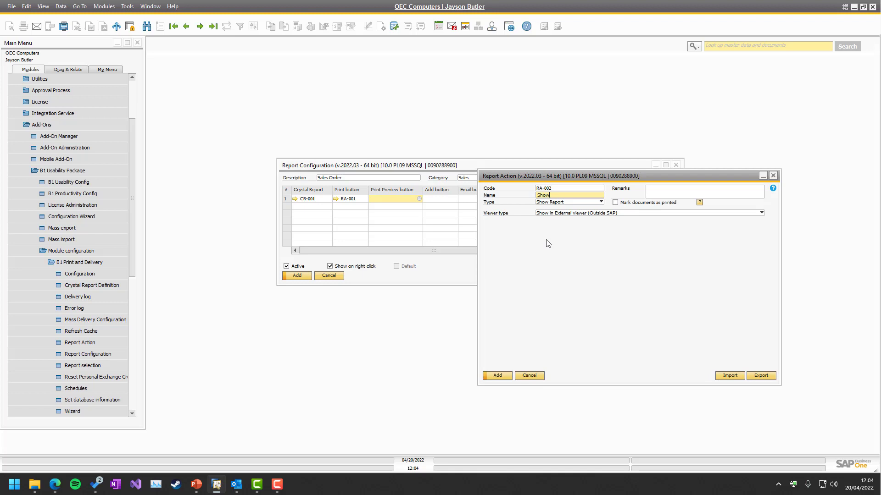
click(495, 375)
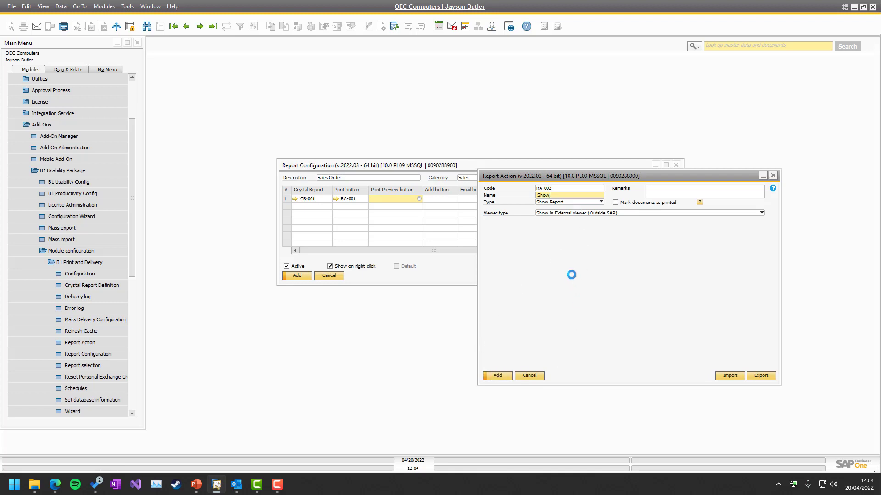
- Start a new report action RA-003 for the row's Email button, named Email Document, with type Email report
click(447, 200)
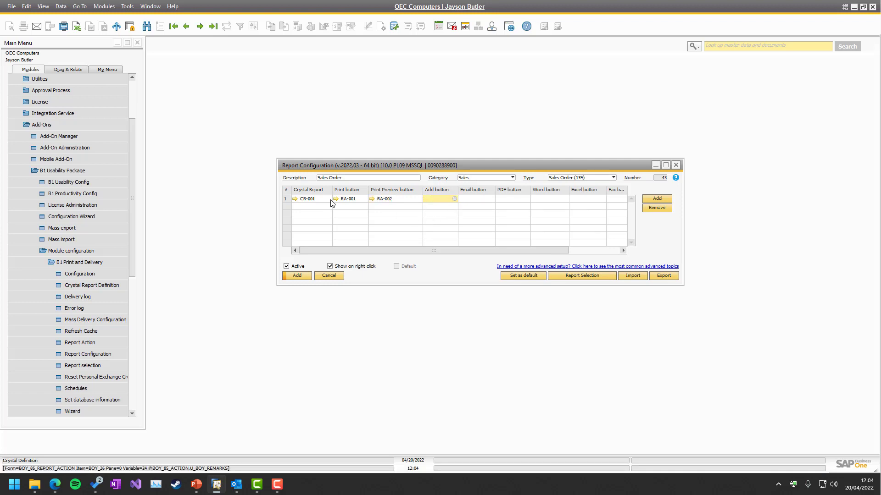
key(Tab)
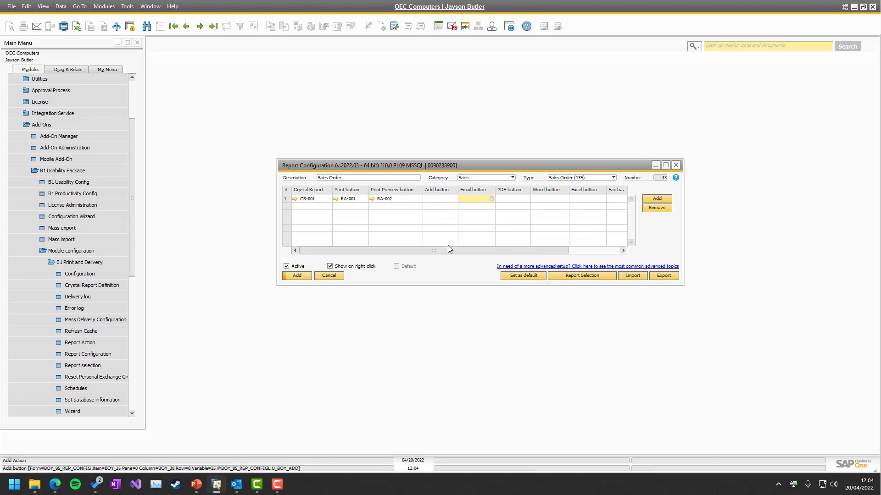
key(Tab)
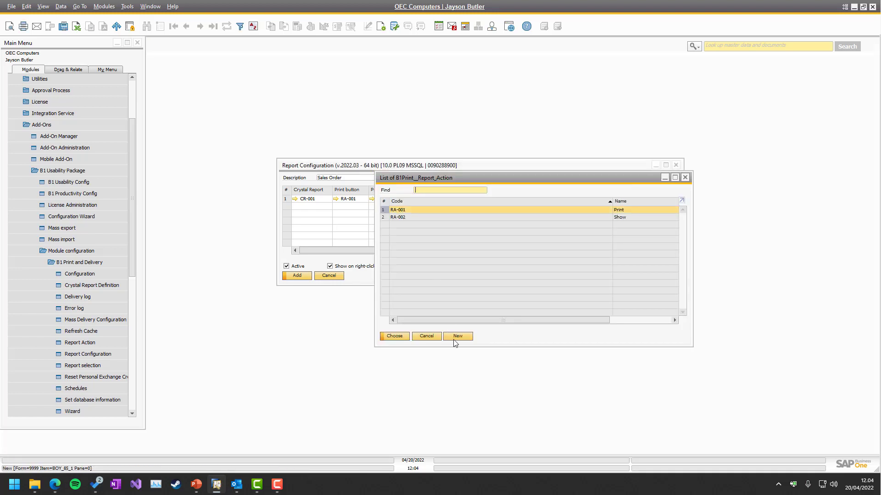
click(455, 338)
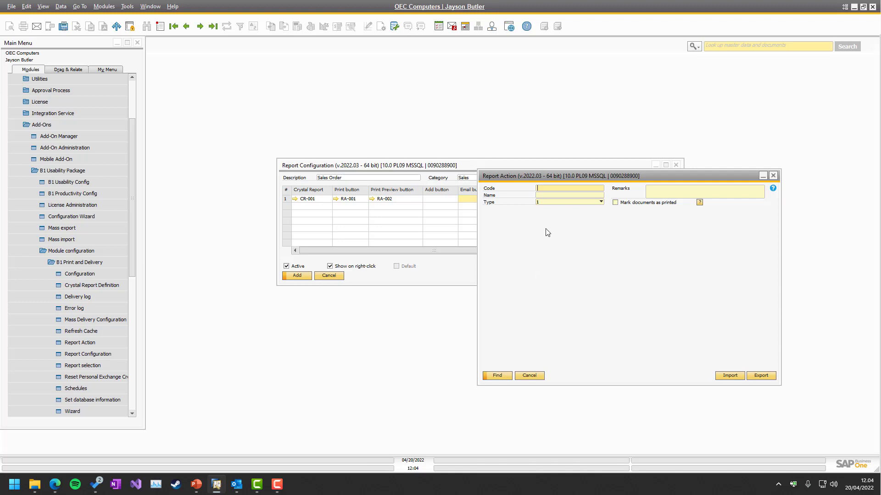
click(552, 202)
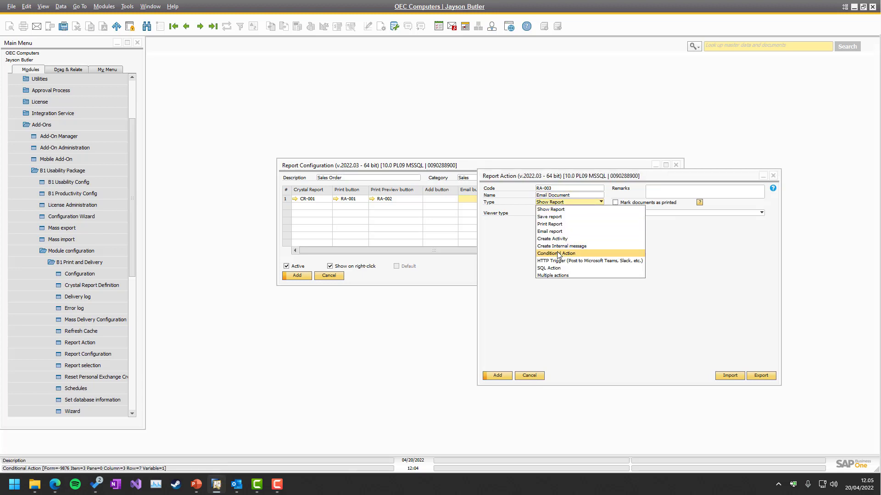
click(553, 232)
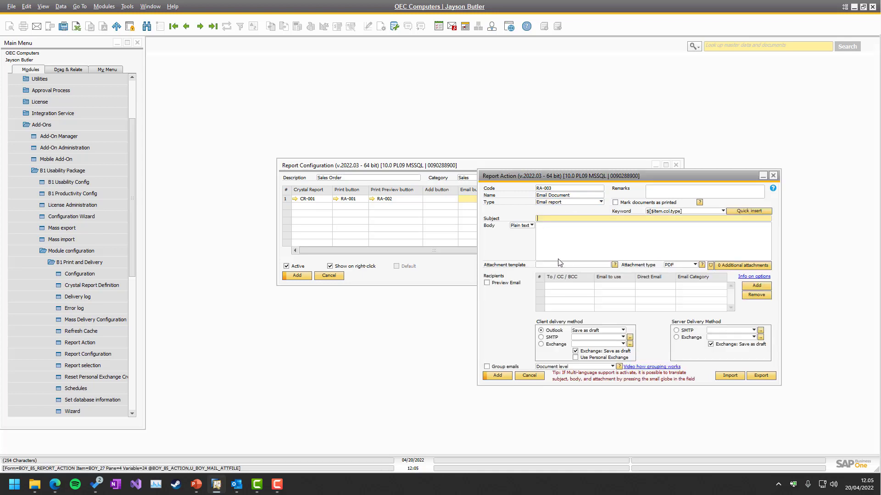
- Fill in the email with subject "Here is your order", body "Some body text" and attachment template Sales Order.pdf
text(Here is your order)
key(Tab)
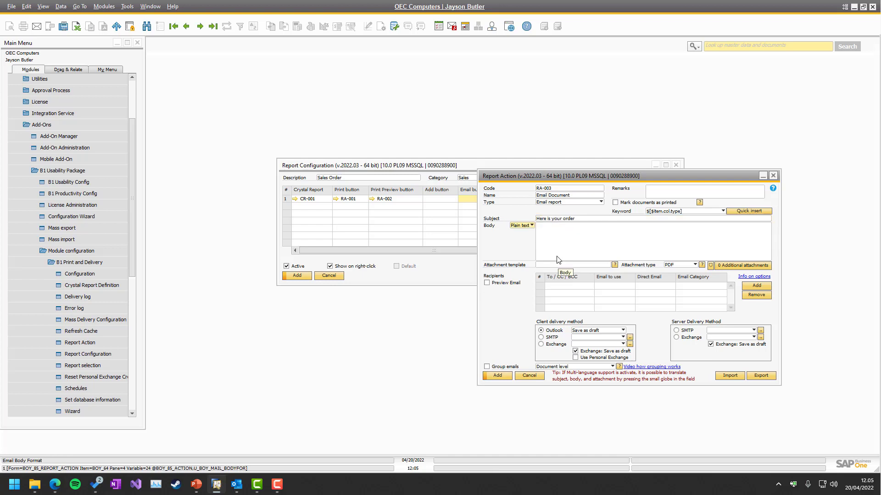
click(562, 246)
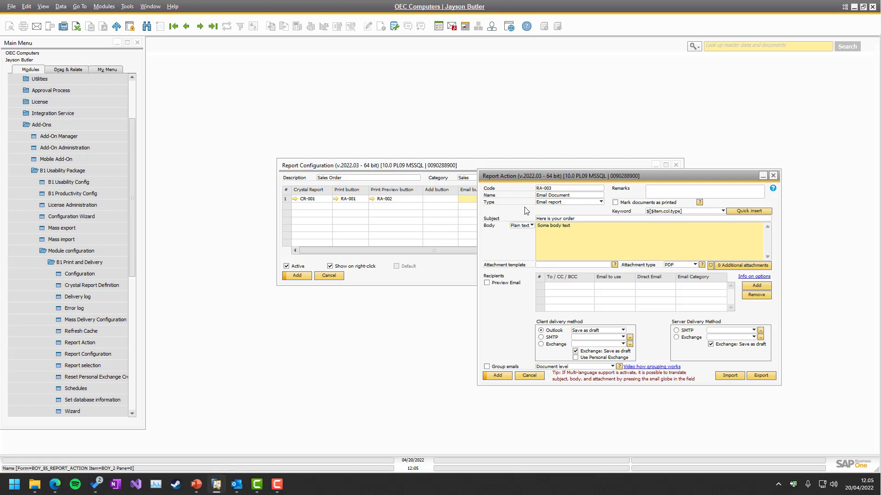
click(568, 266)
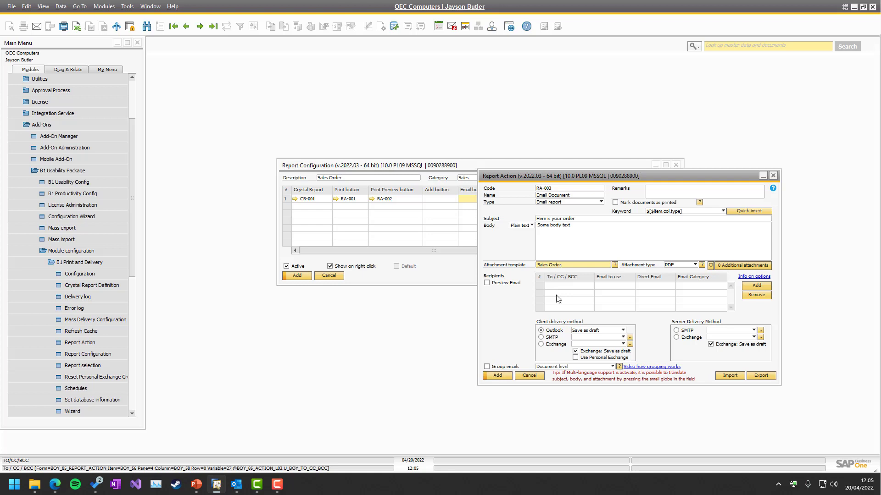
click(499, 294)
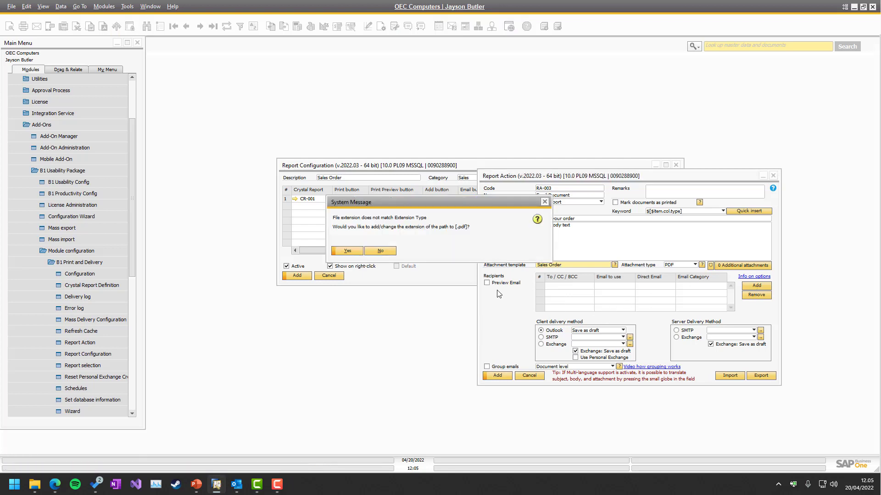
click(347, 251)
- Set the To recipient's email source to the document-based option instead of the business partner header
click(555, 287)
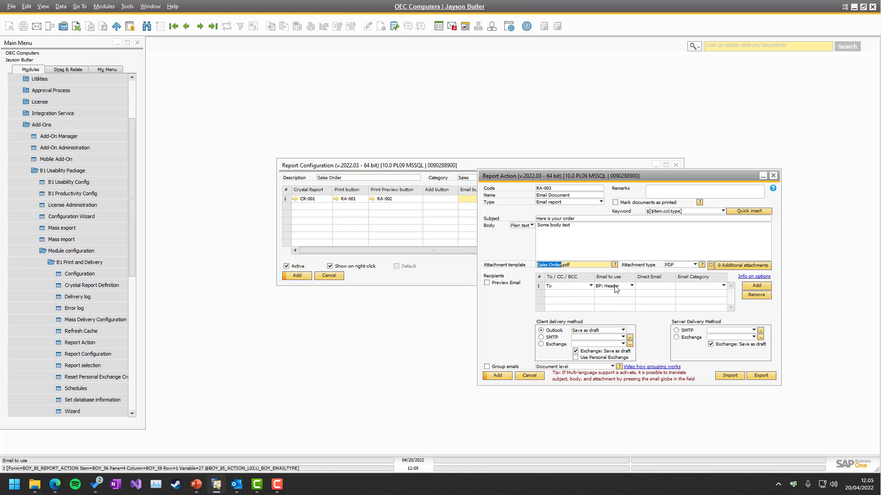
click(615, 286)
click(633, 309)
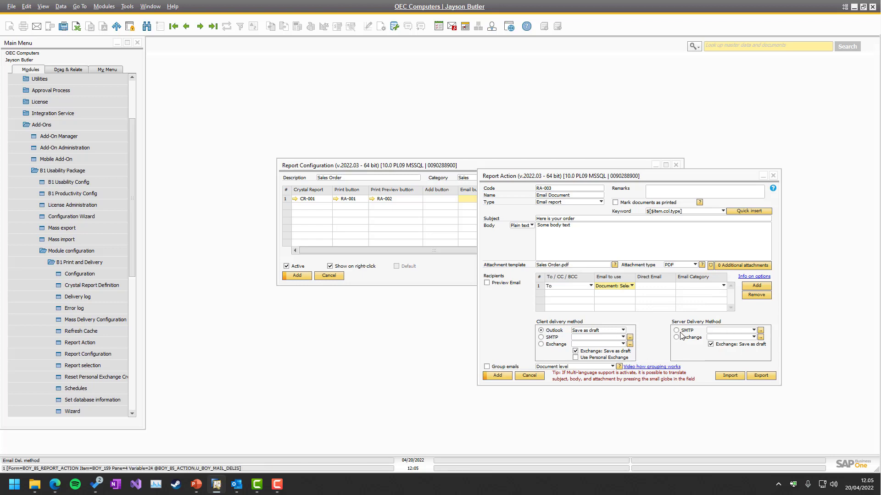
- Choose SMTP as the server delivery method and try to add the email action
click(696, 332)
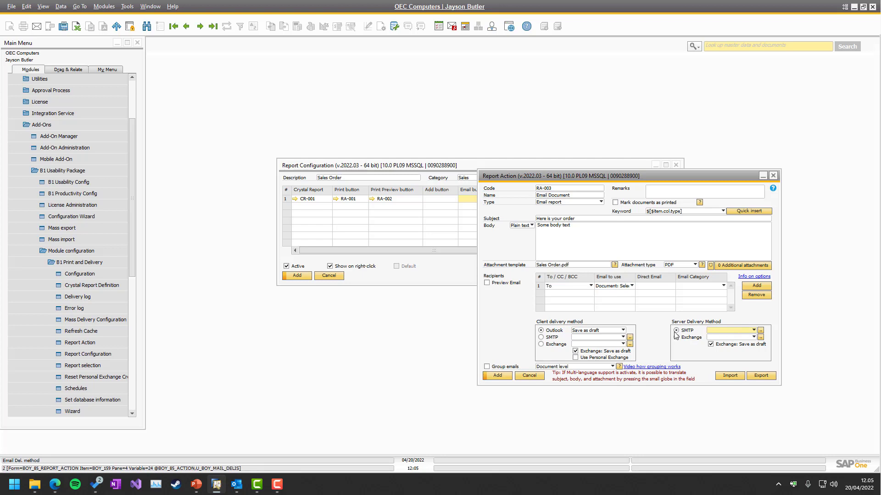
click(500, 376)
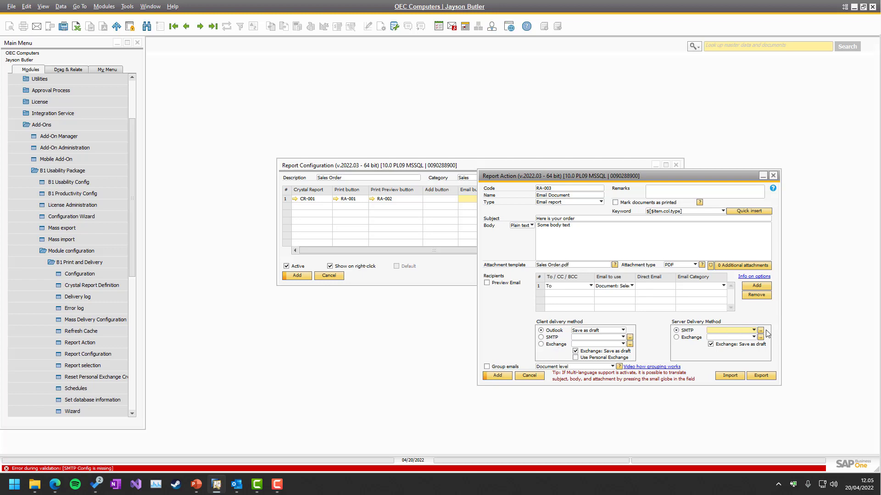
- Create an SMTP configuration named dummy with server dummy and try to save it
click(761, 331)
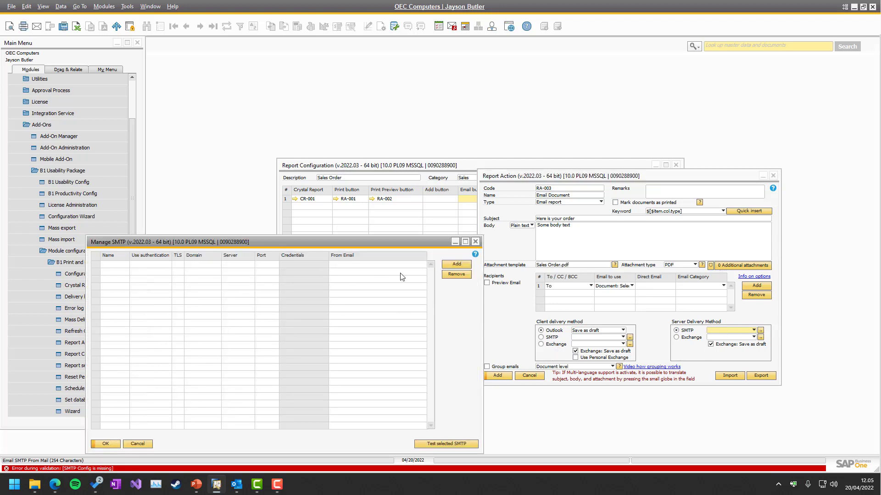
click(455, 266)
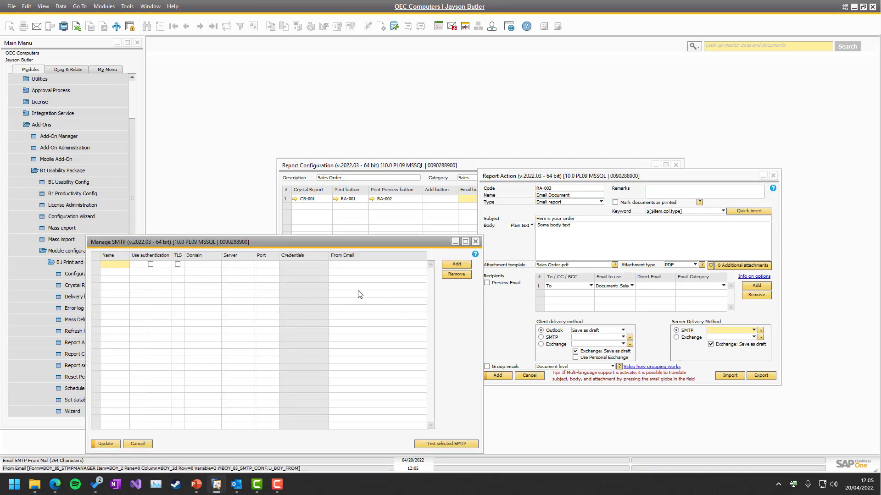
text(dummy)
click(237, 310)
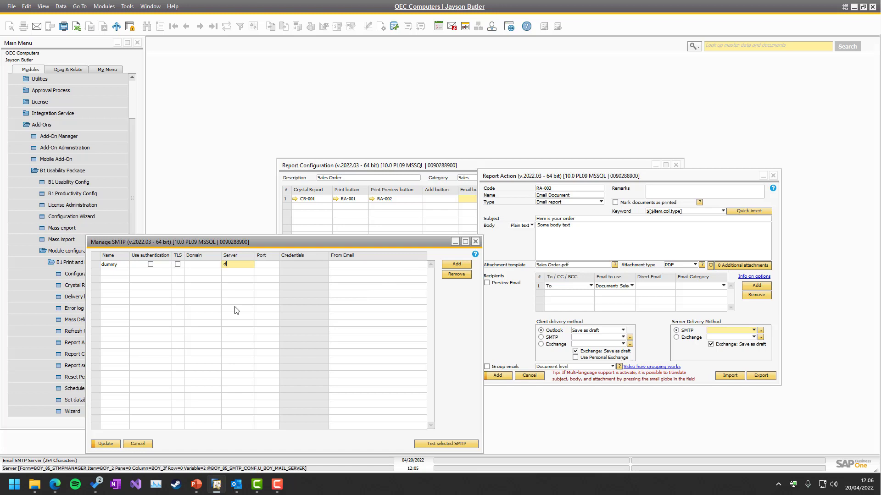
text(dummy)
click(101, 444)
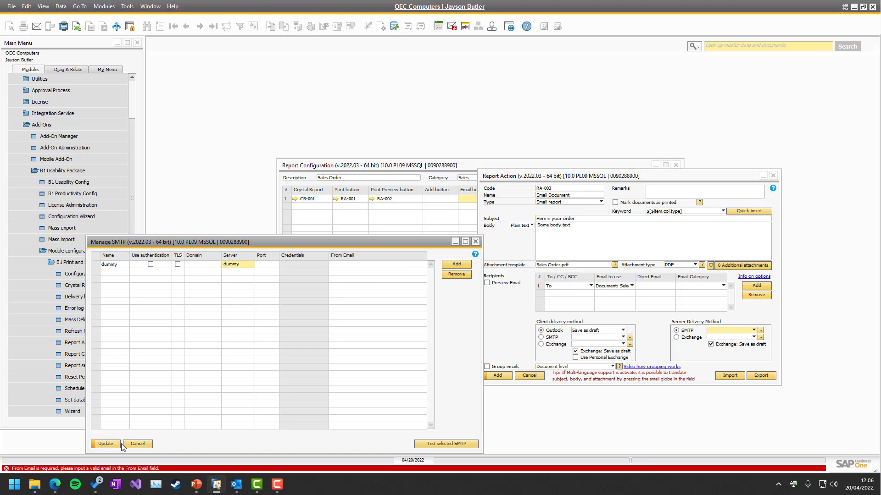
- Enter the sender's email address for the dummy SMTP configuration and save it
click(353, 266)
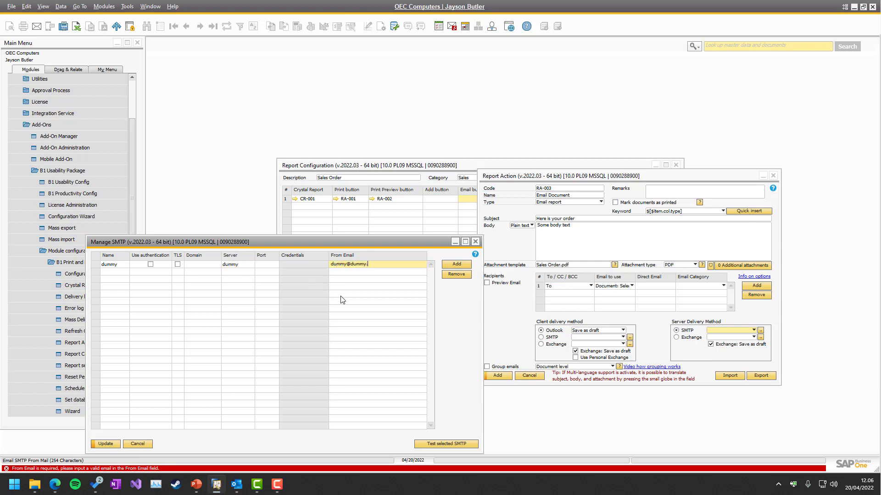
text(com)
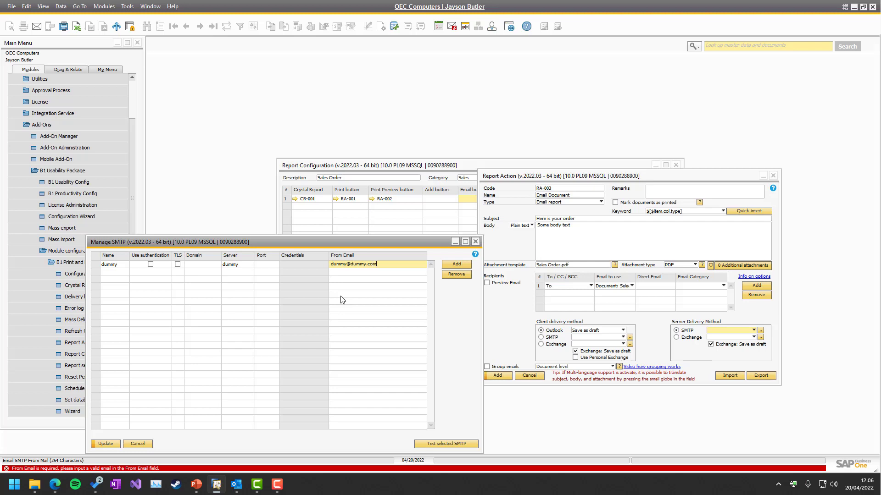
click(98, 444)
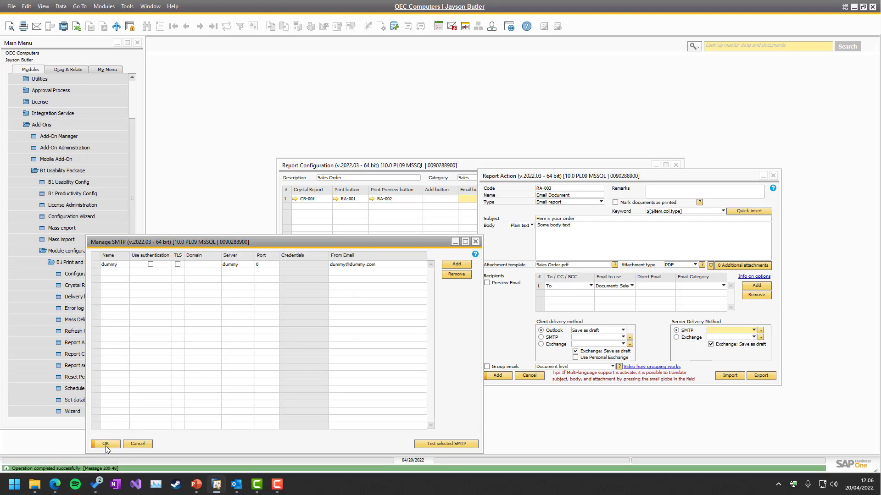
click(105, 444)
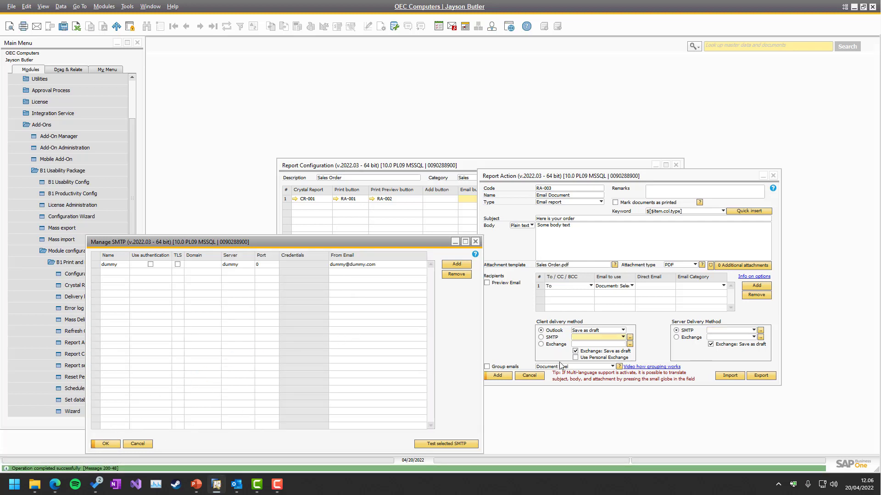
- Select dummy as the server delivery SMTP and add the Email Document action to the report configuration
click(728, 330)
click(725, 343)
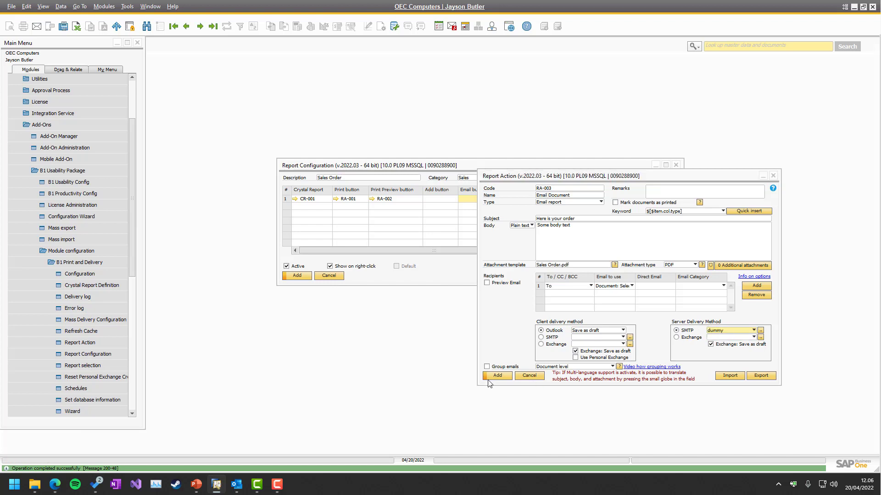
click(580, 345)
click(497, 375)
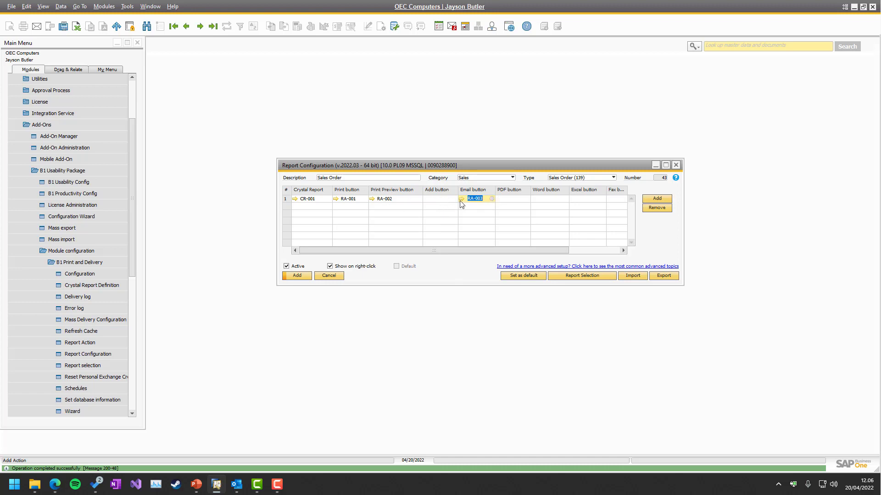
- Start a new report action RA-004 for the row's PDF button, named Save, with type Save report
click(513, 200)
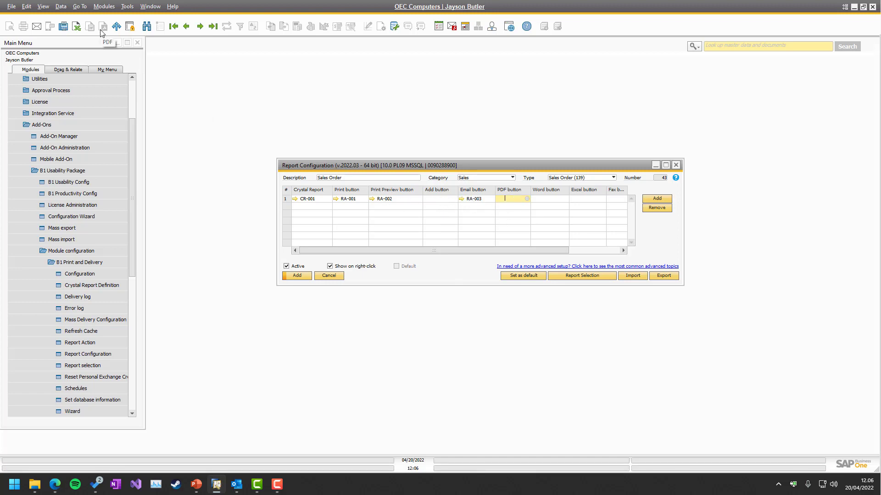
key(Tab)
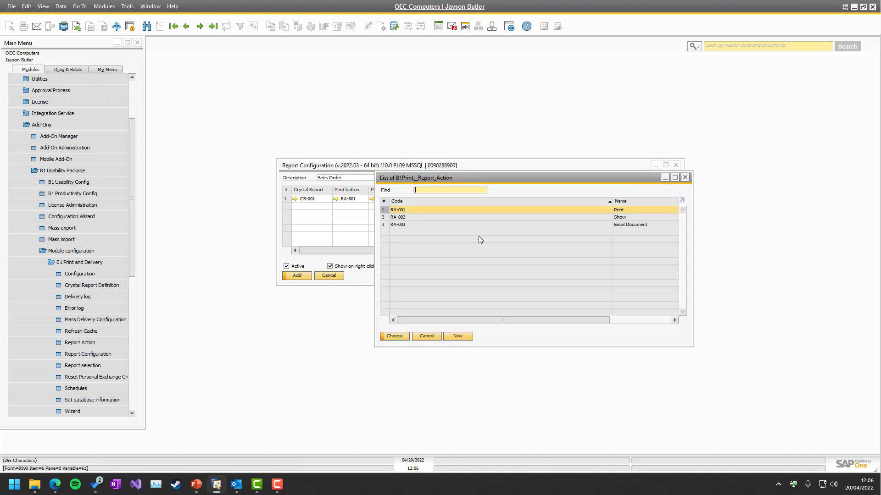
click(457, 337)
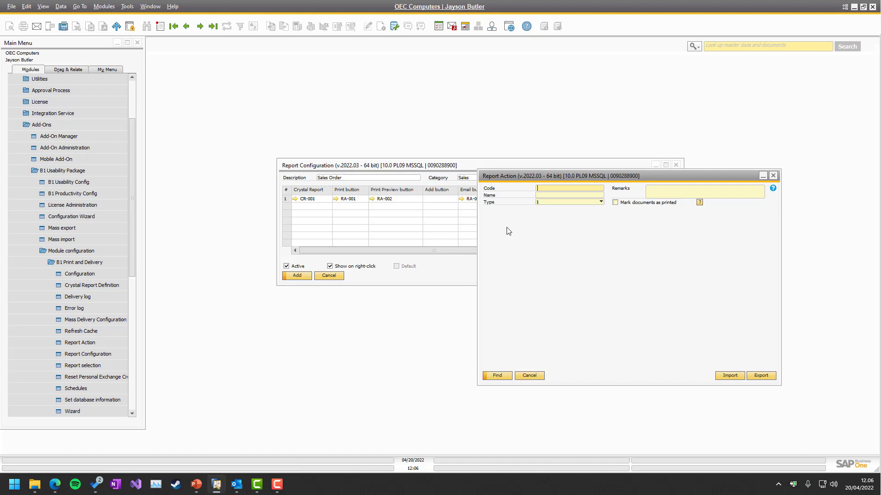
click(555, 202)
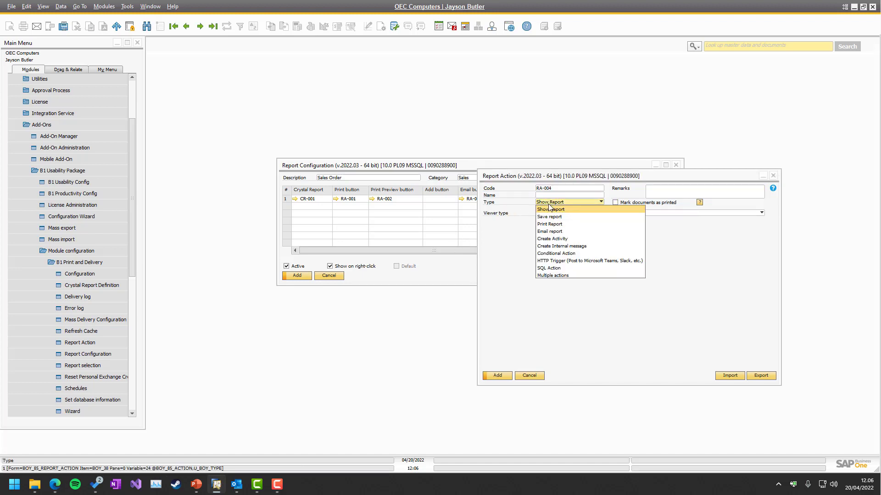
click(549, 217)
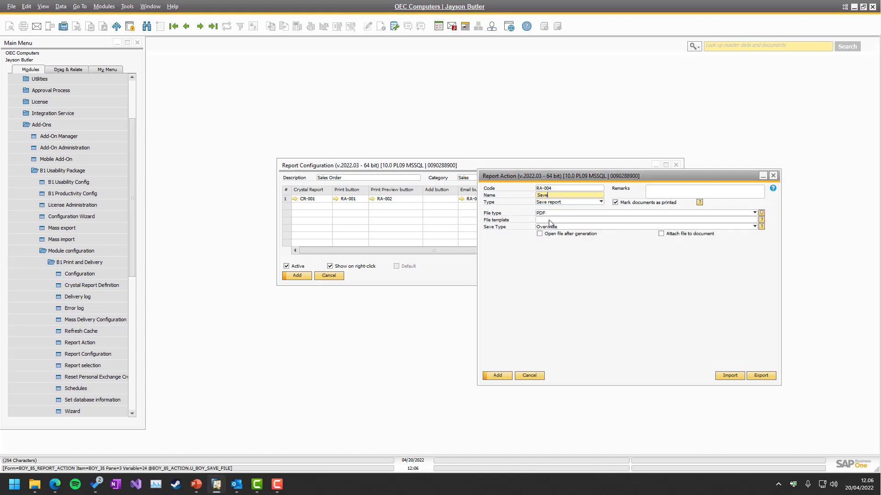
- Set the file template to D:\Documents\Sales order $[$8.0.0].pdf, enable opening the file after generation, and add the action
key(Tab)
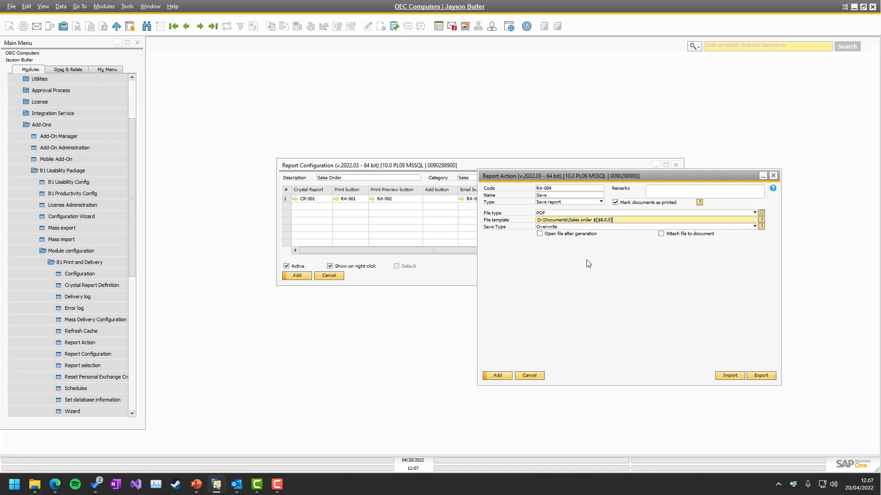
drag(537, 219, 569, 219)
click(540, 234)
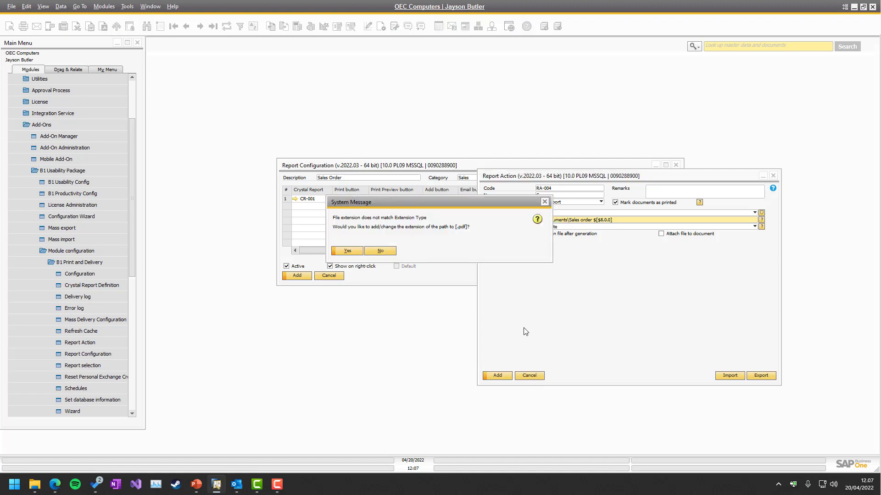
click(347, 253)
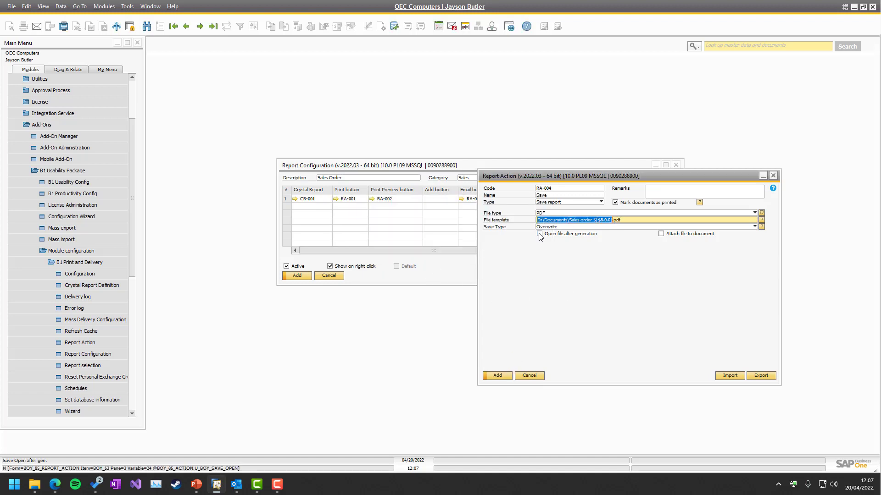
click(499, 375)
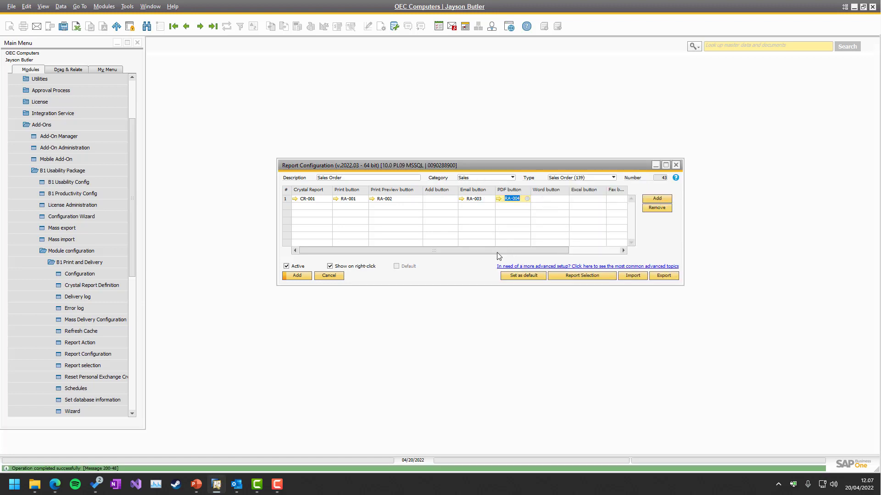
- Review the remaining button columns and add the Sales Order report configuration
drag(499, 256, 582, 253)
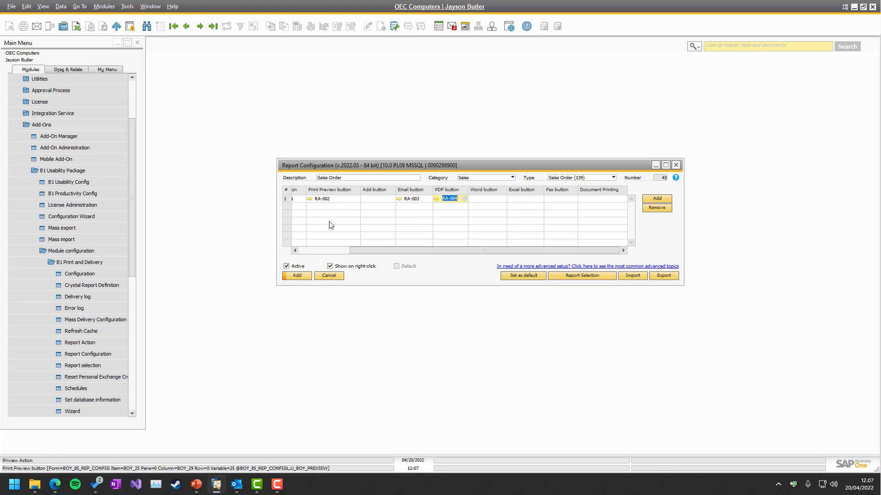
drag(498, 252, 371, 248)
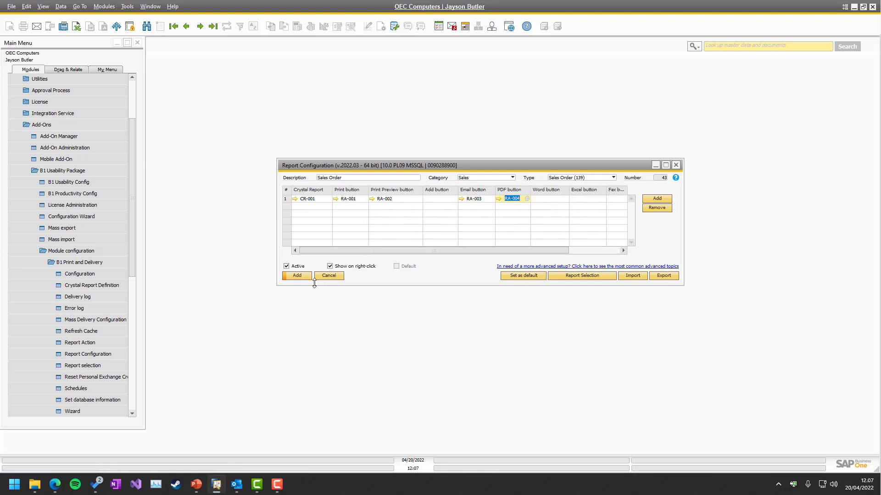
click(297, 276)
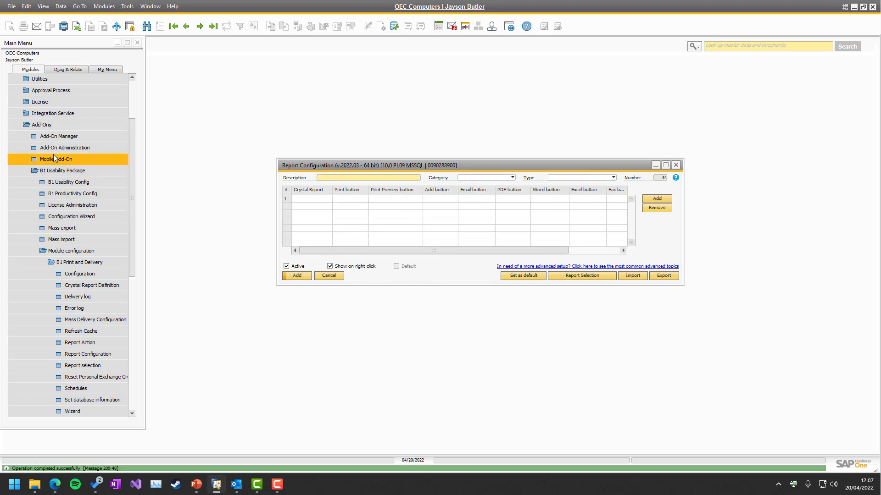
- Open an existing sales order and check its print preview, then close the preview
click(42, 125)
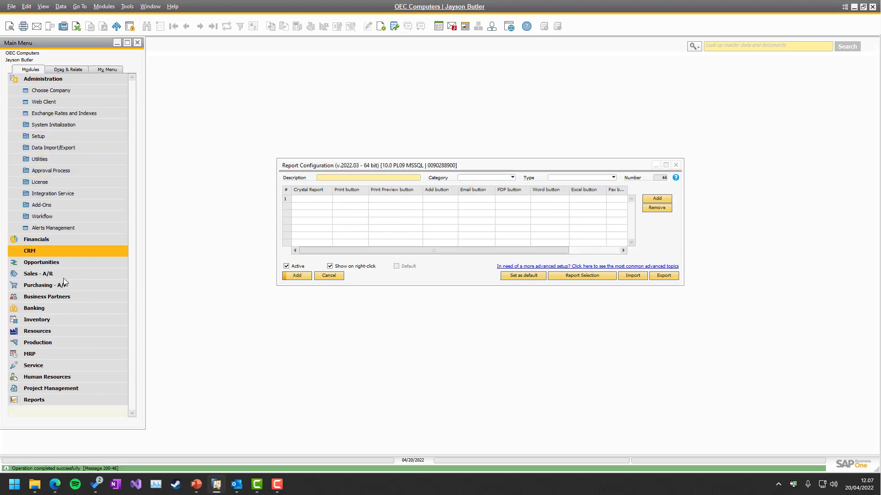
click(39, 274)
click(45, 160)
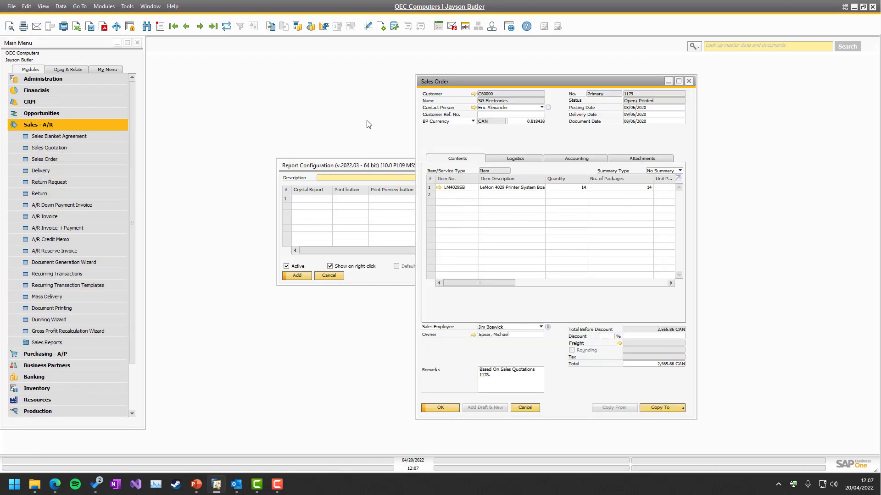
click(10, 26)
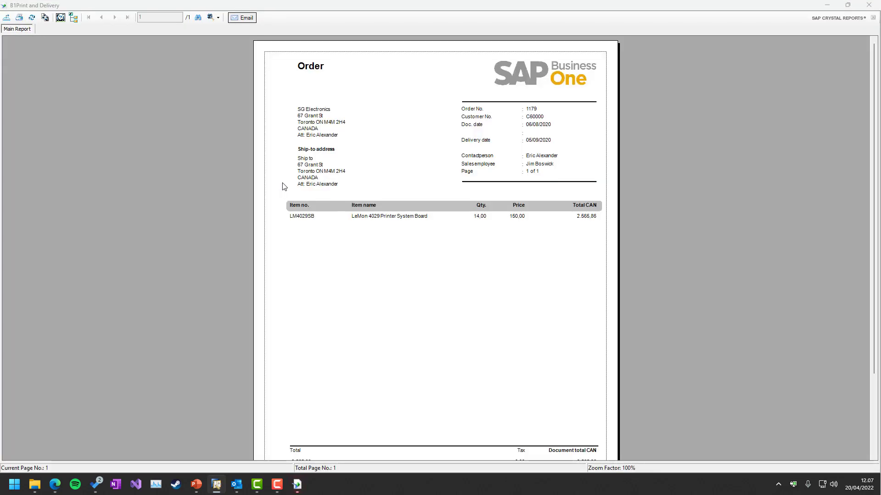
scroll(444, 275, down, 3)
scroll(634, 179, up, 3)
click(868, 4)
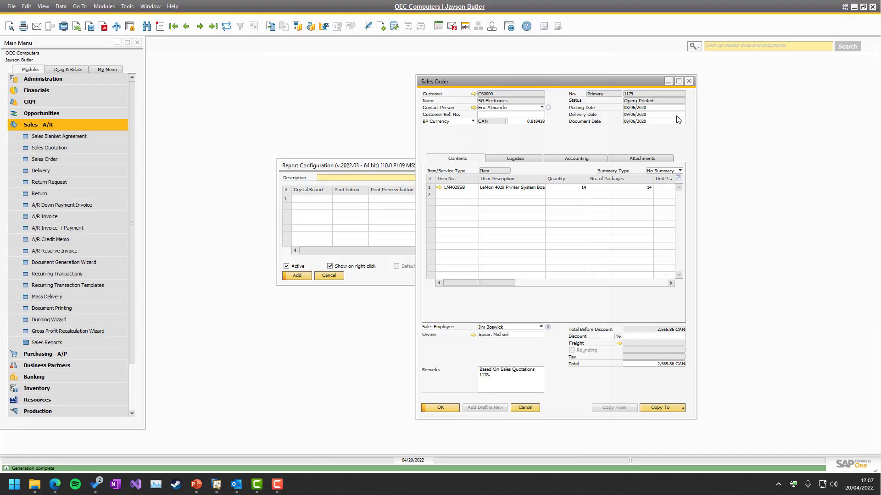
- Generate the sales order's PDF and its Outlook email draft, and check the results of both
click(104, 26)
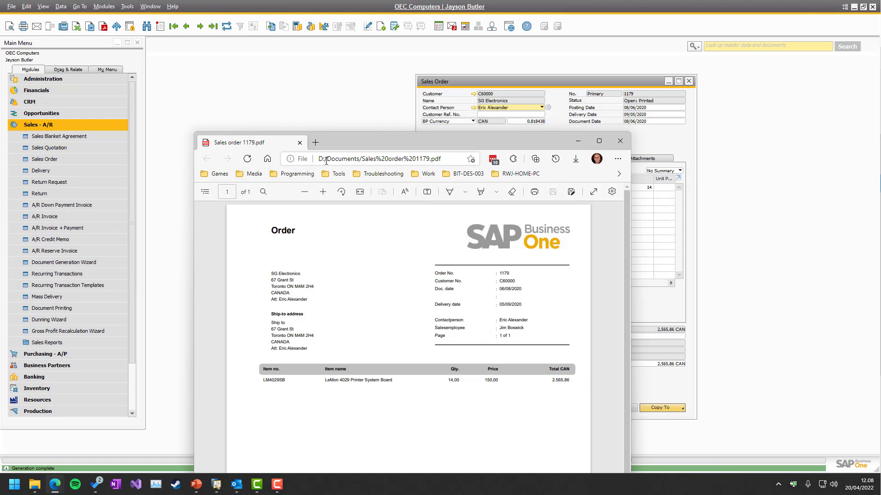
click(626, 142)
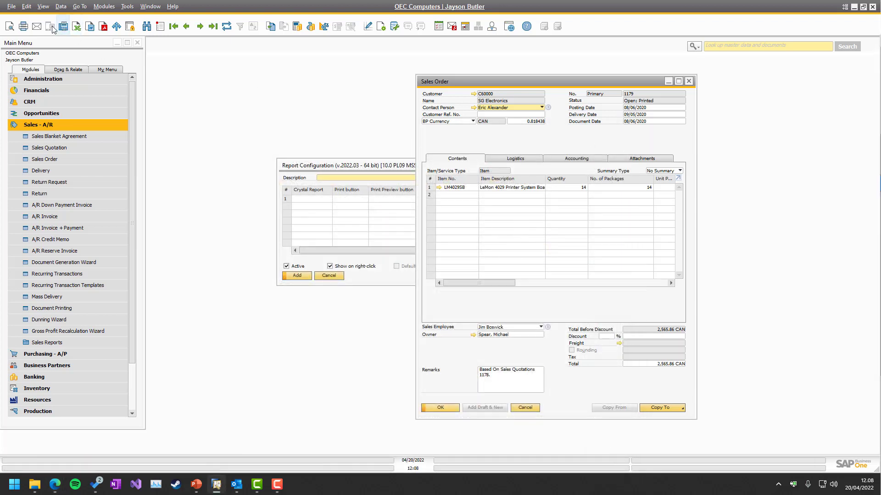
click(37, 26)
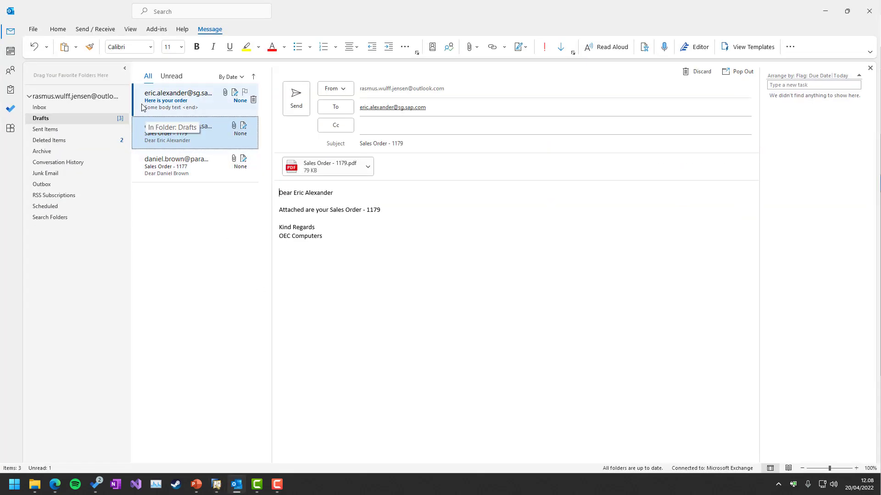
click(142, 108)
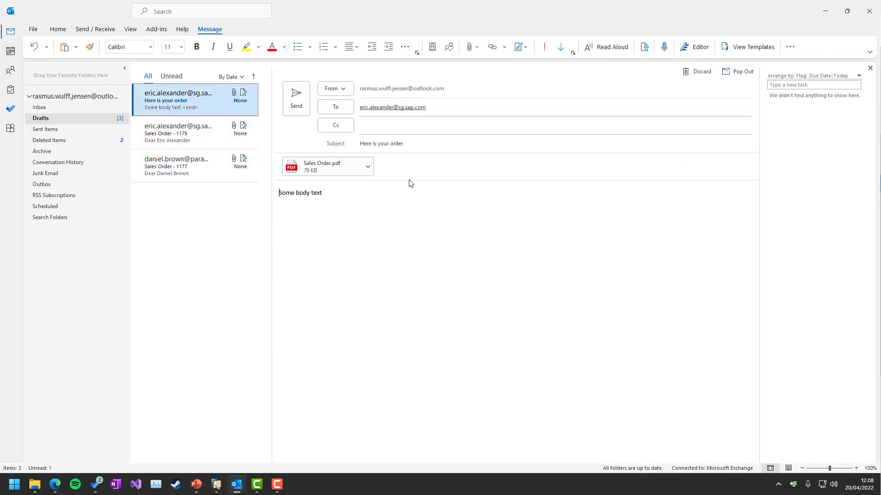
click(825, 11)
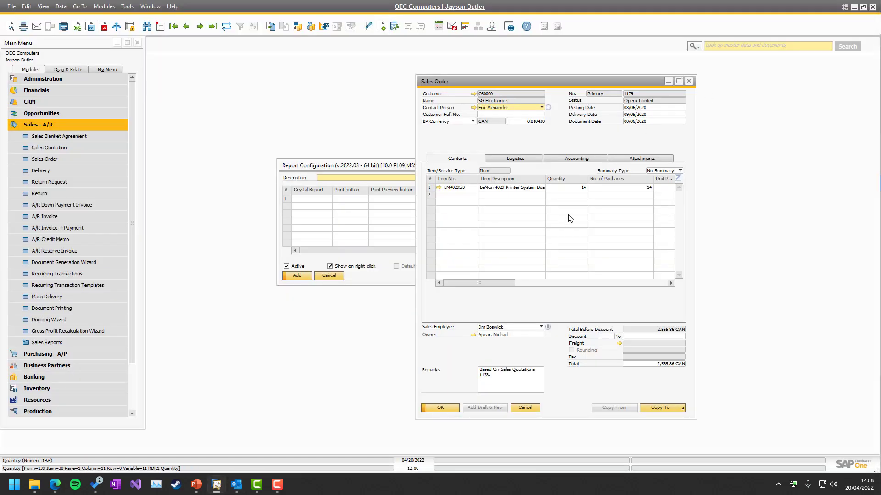
- Bring up the Sales Order report configuration, and launch the B1 Print and Delivery startup wizard from the add-on's module configuration
click(404, 197)
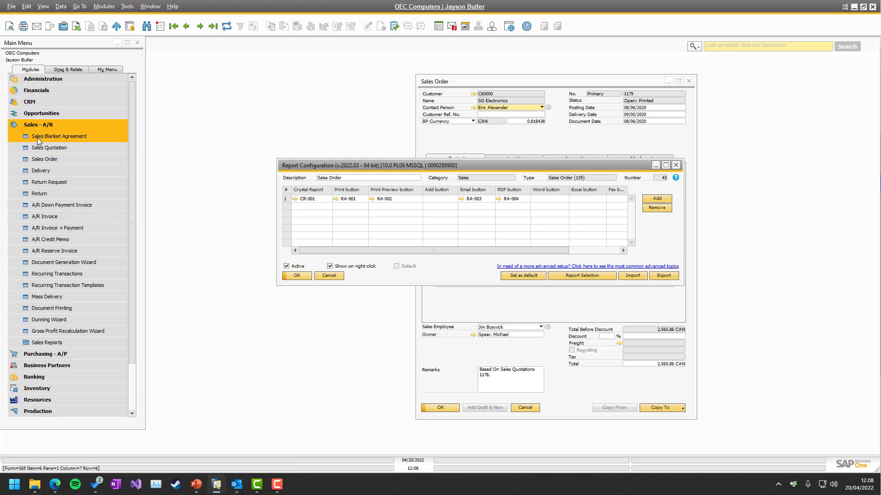
click(43, 79)
click(41, 206)
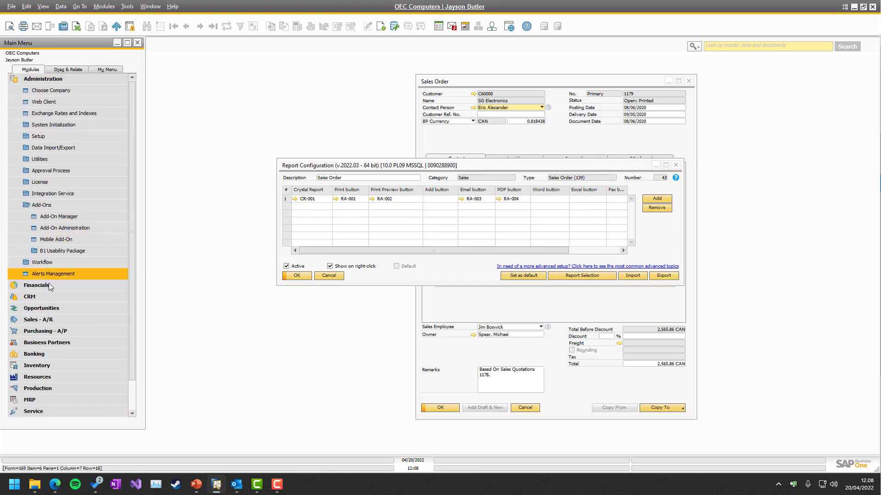
click(51, 252)
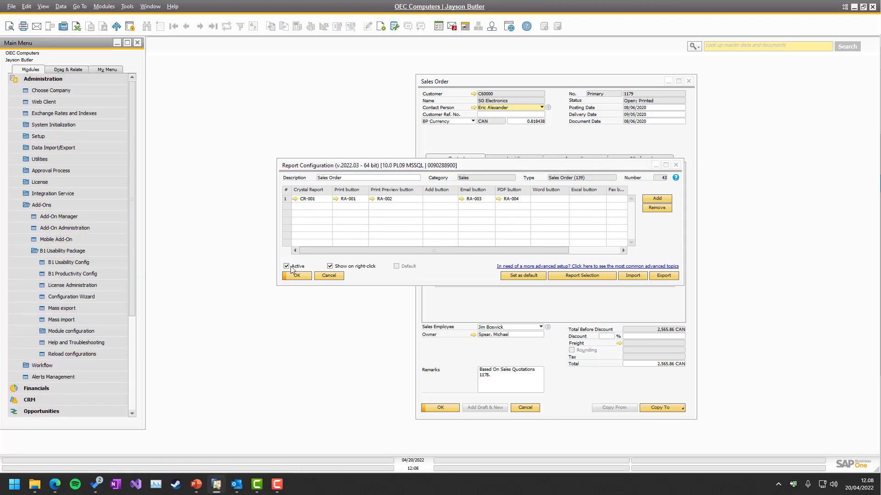
click(73, 332)
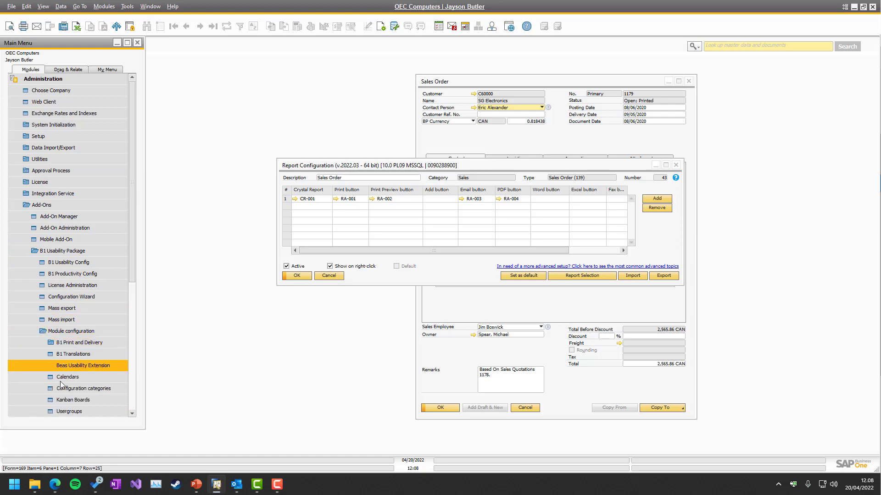
click(58, 343)
click(81, 413)
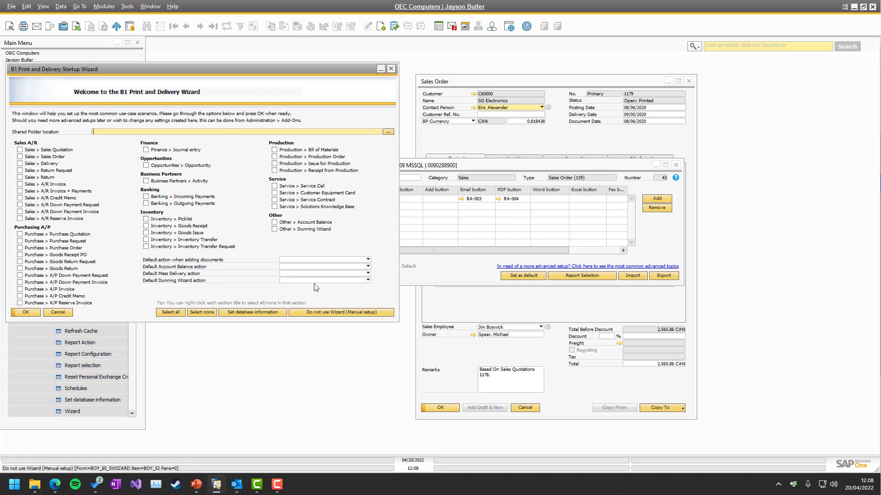
- Include Purchase > Purchase Order in the startup wizard and run the wizard to generate its print and delivery setup
drag(180, 70, 491, 74)
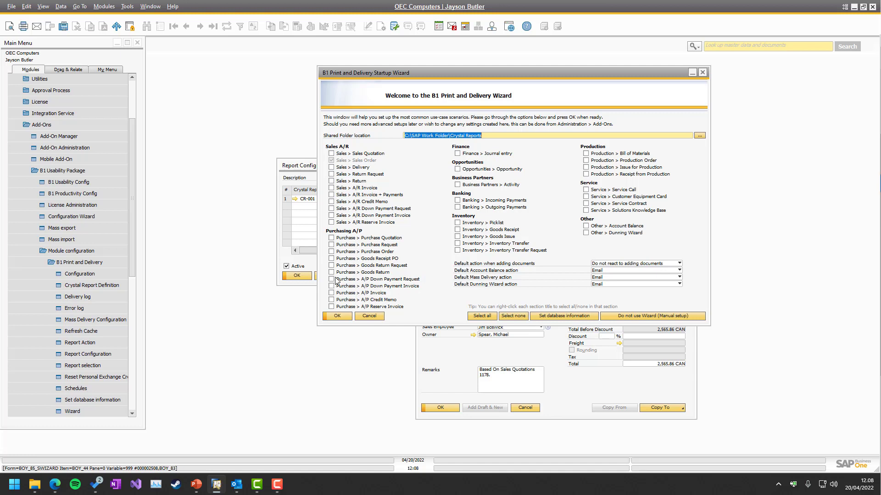
click(332, 251)
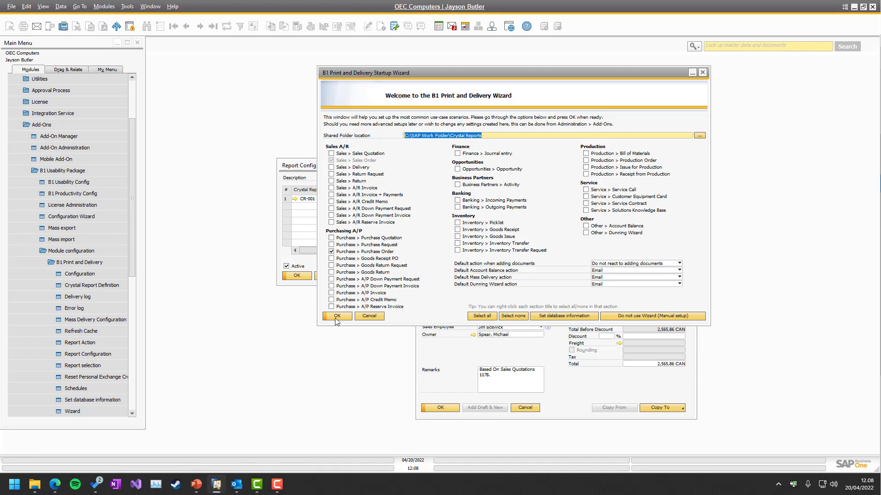
click(337, 320)
click(348, 255)
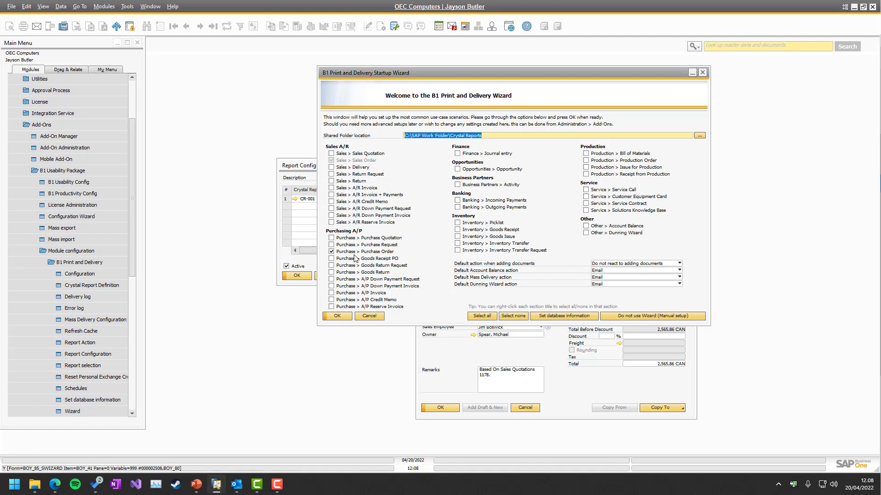
click(347, 255)
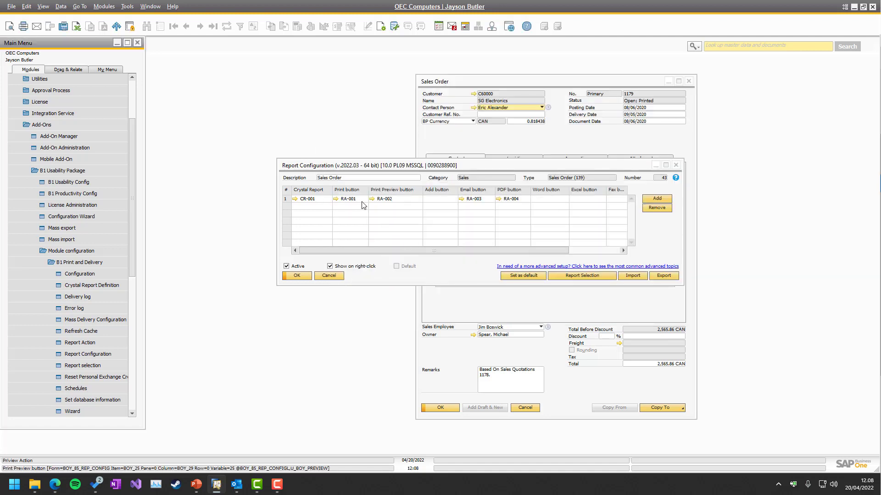
- Open the Purchase Order report configuration created by the wizard and place it beside the Sales Order one
click(81, 354)
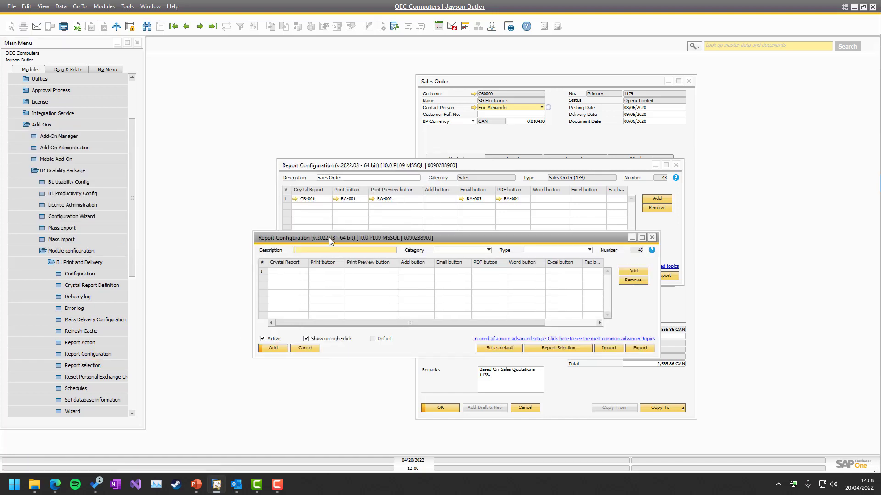
drag(329, 237, 446, 224)
key(Page_Up)
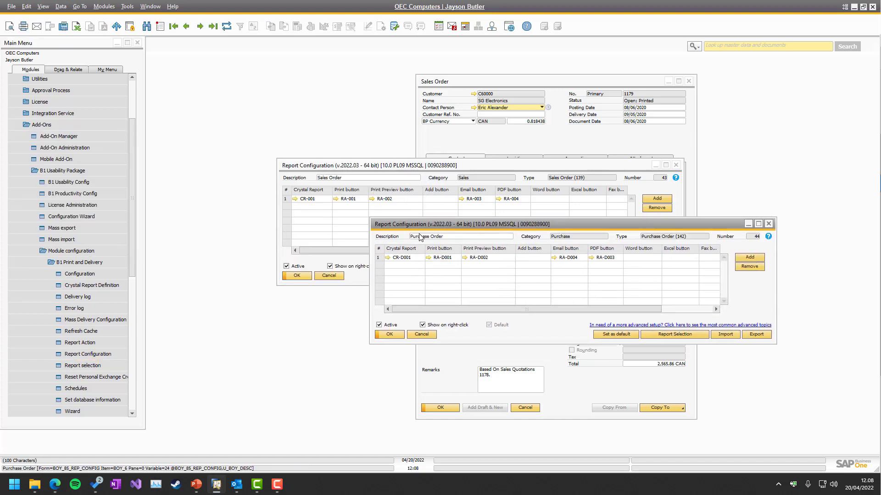
- Inspect the Crystal Report Definition for sales and purchase documents, including its report file and parameters, and close it
click(91, 285)
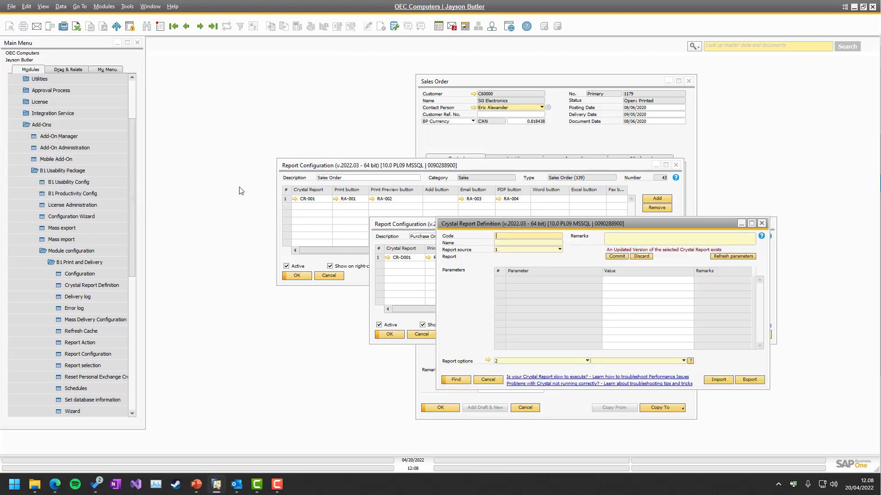
key(Page_Up)
drag(473, 225, 467, 113)
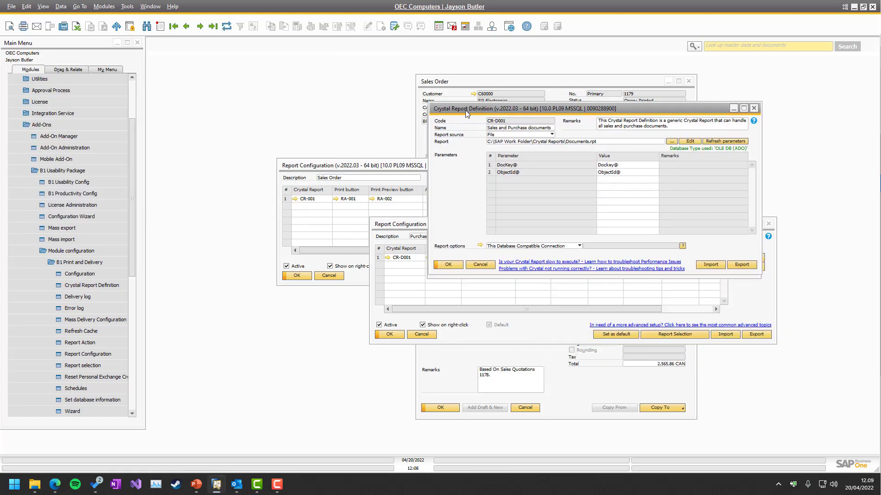
click(480, 265)
- Review the report actions linked to the Purchase Order configuration, close them, and return to the Sales Order report configuration
click(428, 258)
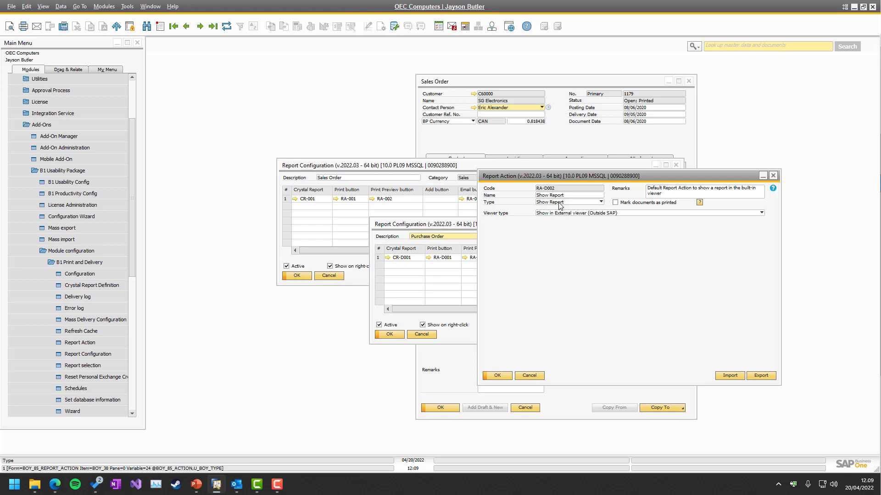
key(ctrl+Page_Down)
drag(558, 175, 498, 282)
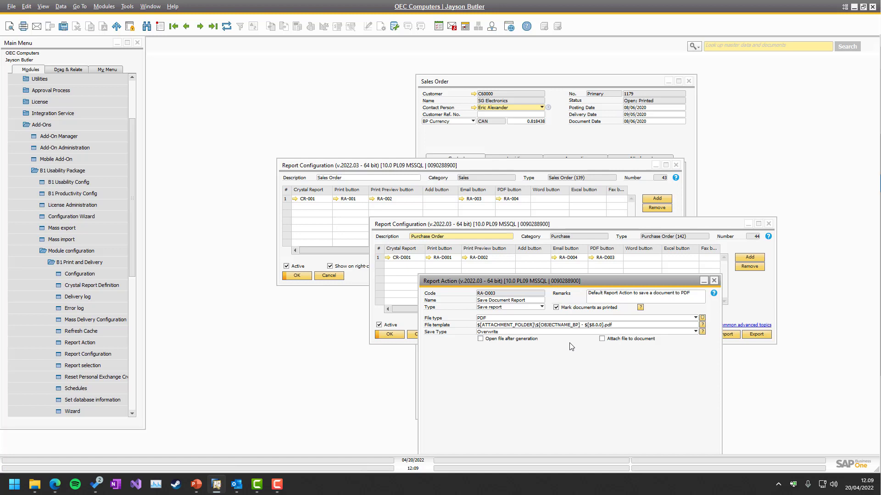
click(714, 280)
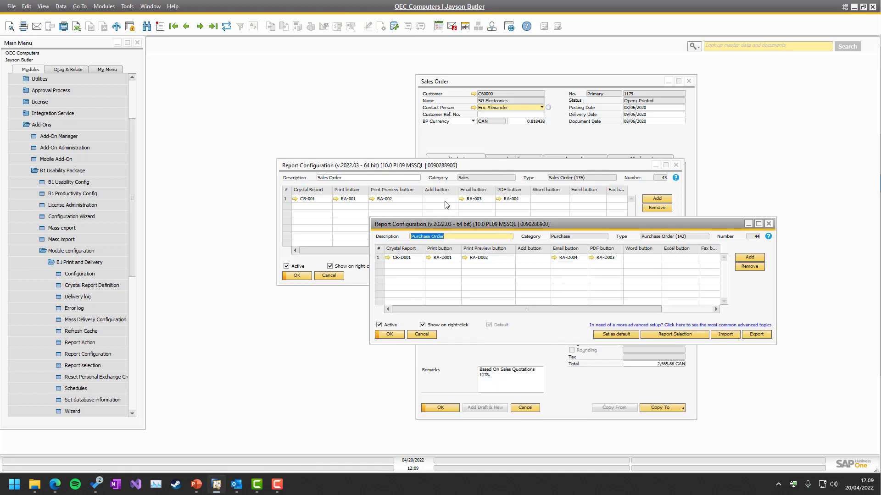
click(350, 166)
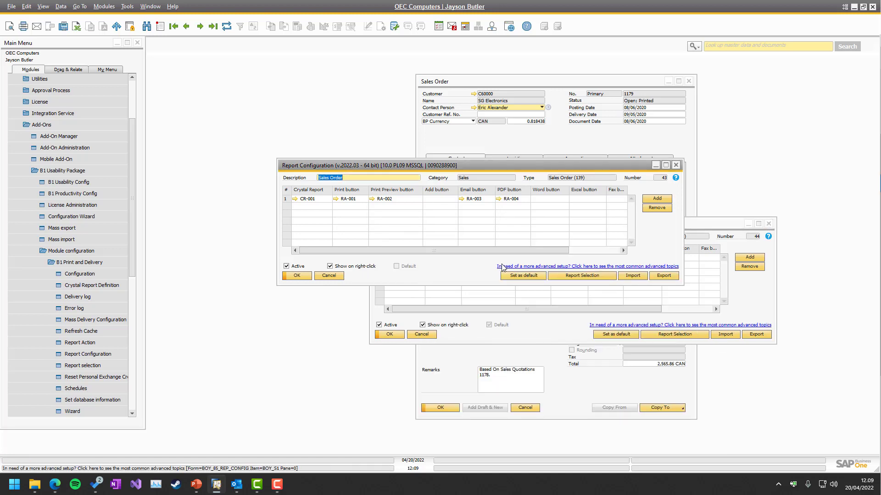